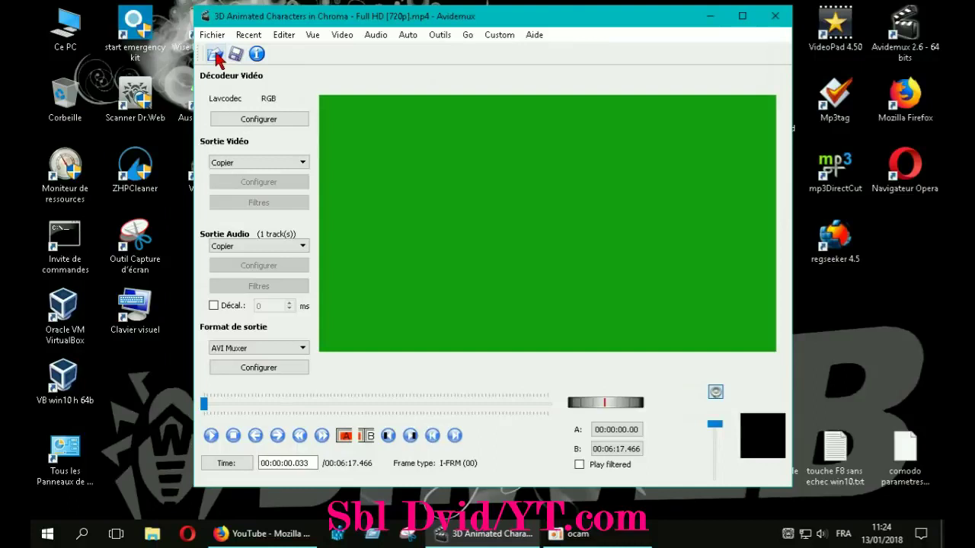
{"action": "left_click", "coordinate": [216, 54]}
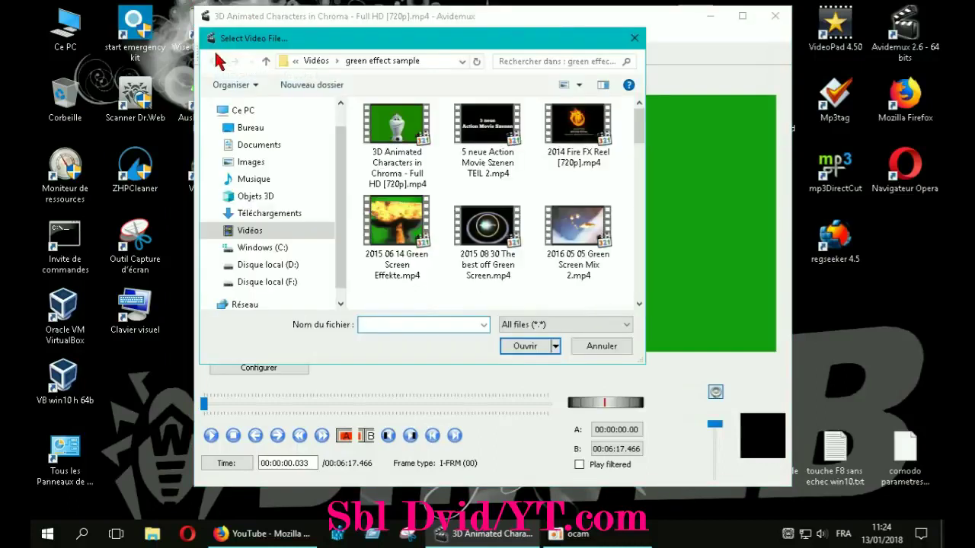
{"action": "left_click", "coordinate": [401, 131]}
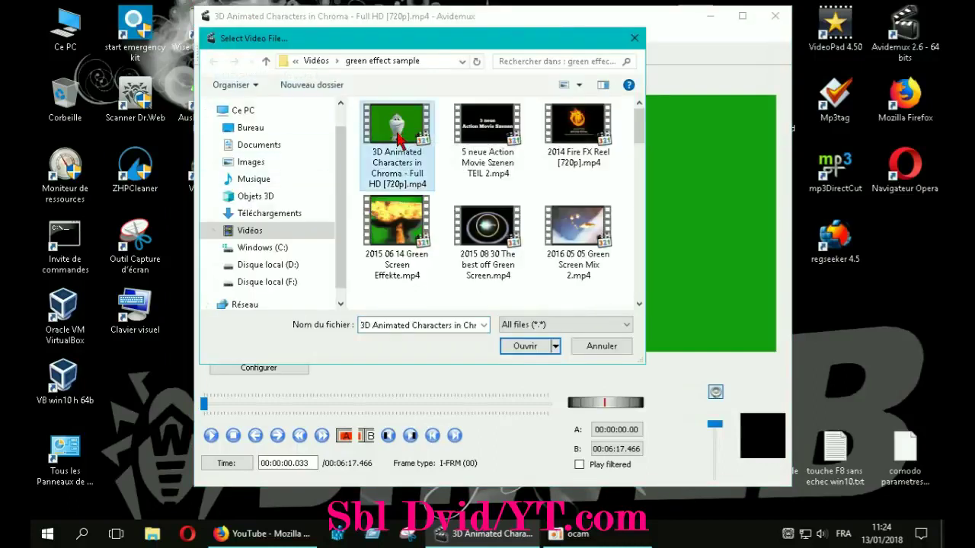
{"action": "left_click", "coordinate": [634, 38]}
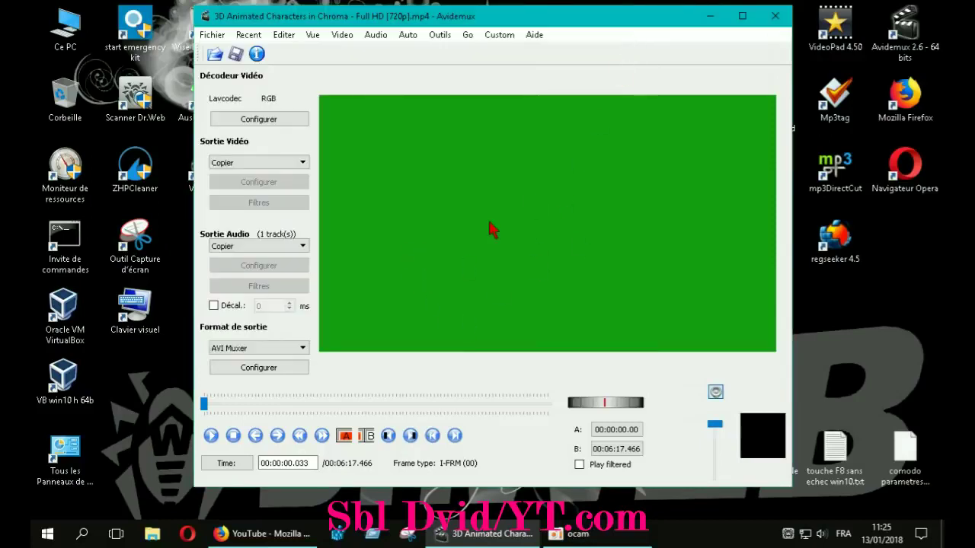
Play the start of the clip briefly, stop it, and move the playhead to 00:00:26.699
{"action": "left_click", "coordinate": [218, 432]}
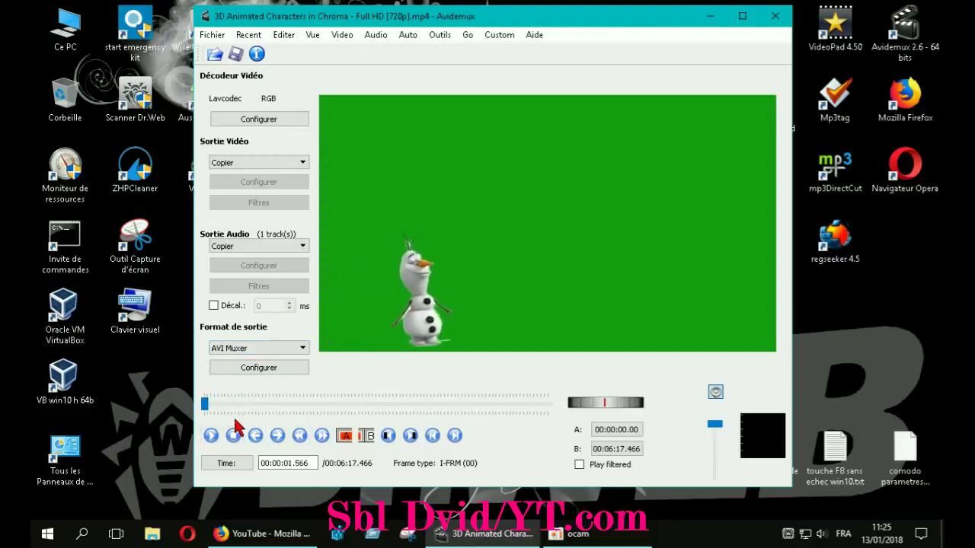
{"action": "left_click", "coordinate": [233, 435]}
{"action": "left_click", "coordinate": [207, 406]}
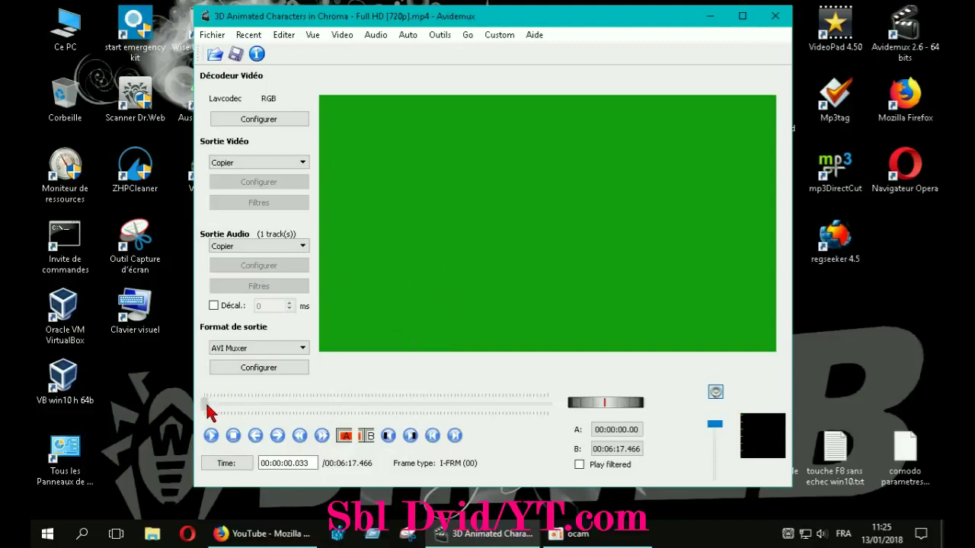
{"action": "left_click_drag", "start_coordinate": [207, 412], "coordinate": [228, 412]}
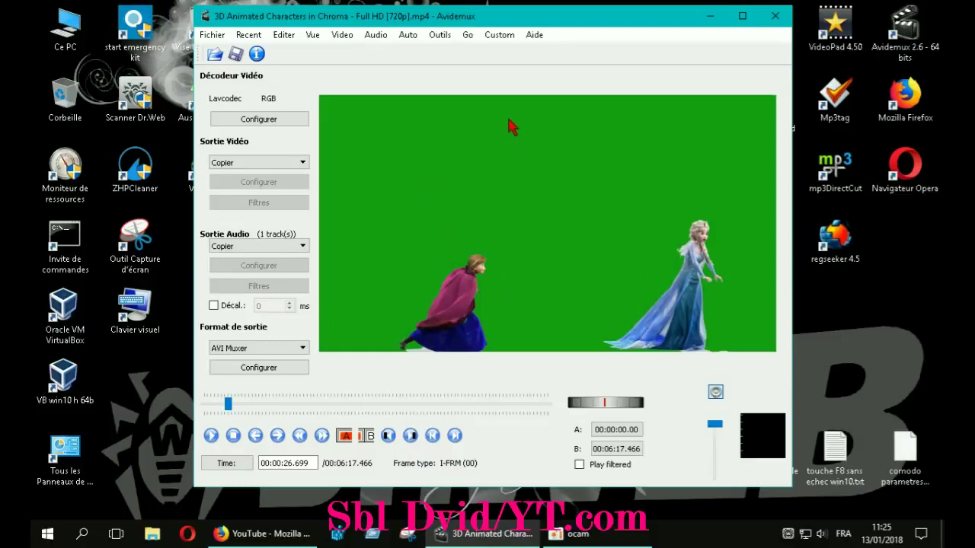
Open the Contrast filter from the colour video filters and move its preview to the frame with the large snowman
{"action": "left_click", "coordinate": [343, 35]}
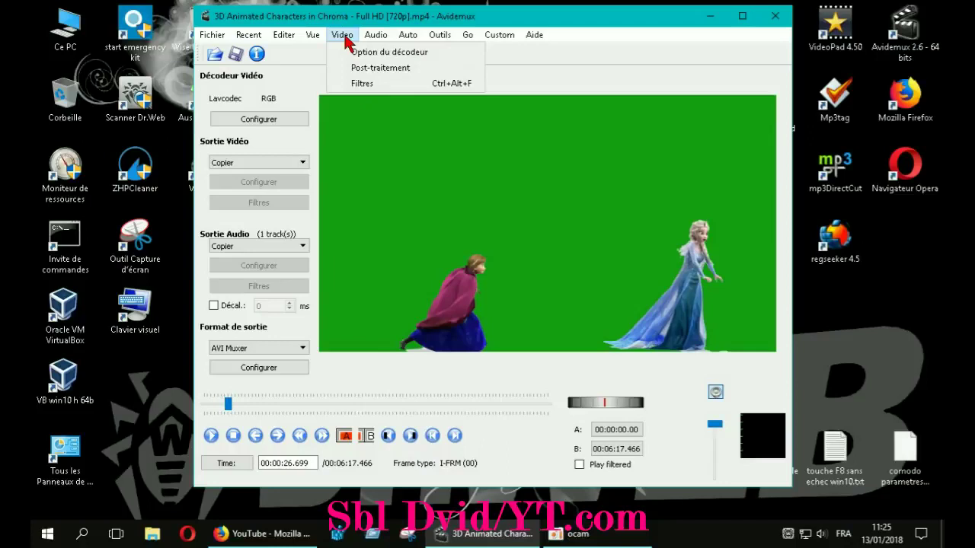
{"action": "left_click", "coordinate": [359, 84]}
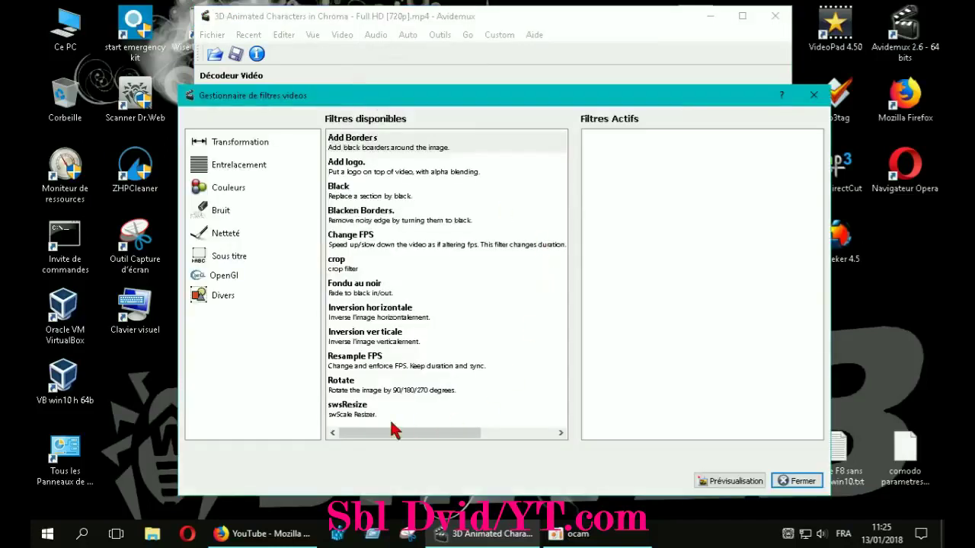
{"action": "left_click", "coordinate": [228, 190]}
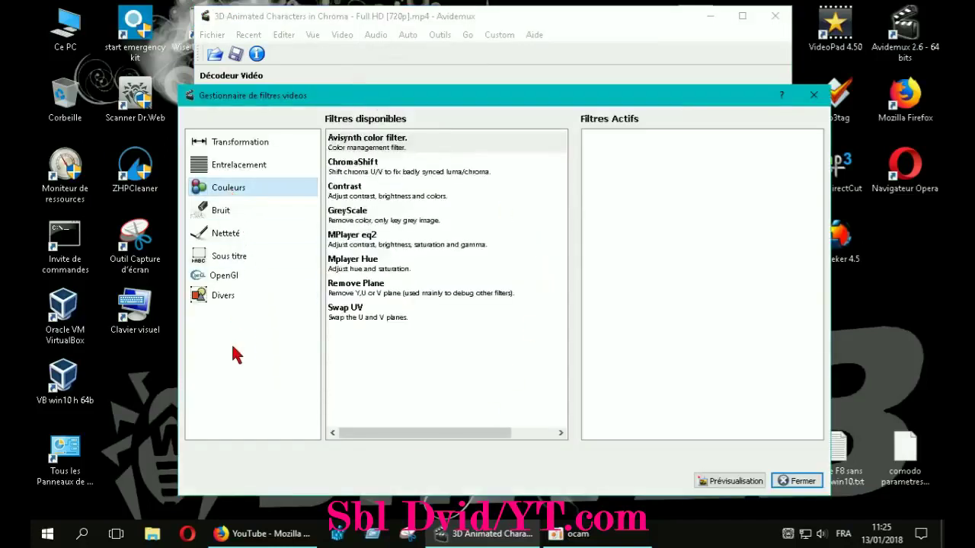
{"action": "double_click", "coordinate": [351, 190]}
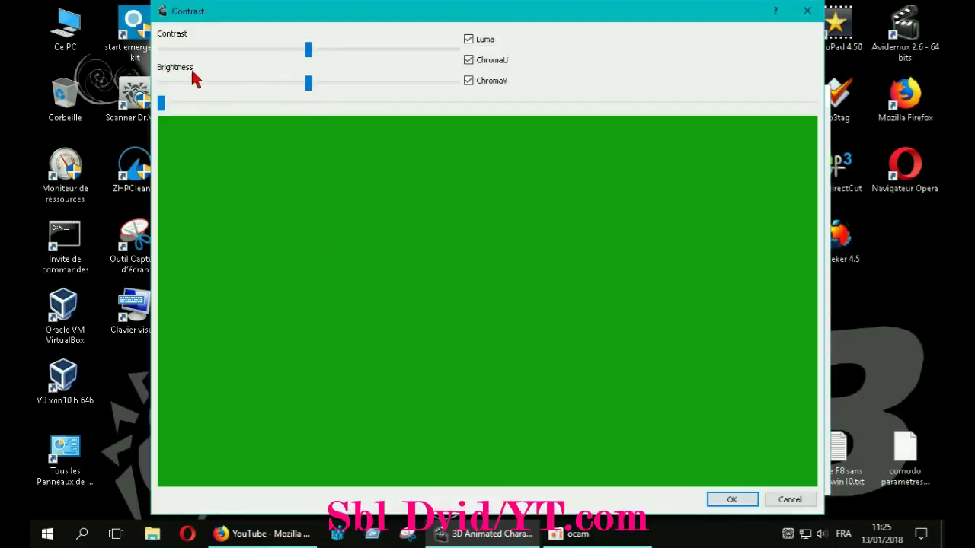
{"action": "left_click_drag", "start_coordinate": [160, 107], "coordinate": [196, 106]}
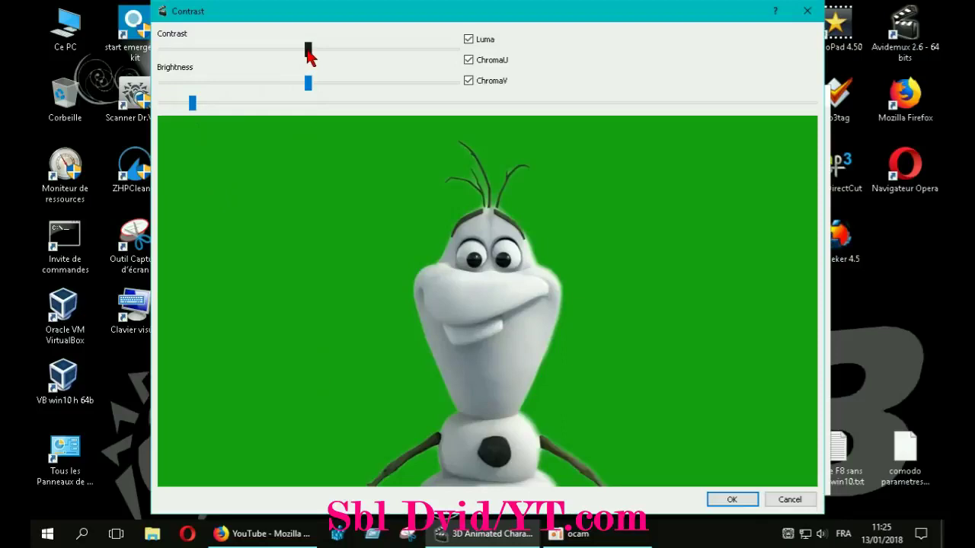
Try a lower contrast with slightly higher brightness, check it on the reindeer frame, and discard the Contrast filter
{"action": "left_click_drag", "start_coordinate": [307, 50], "coordinate": [239, 54]}
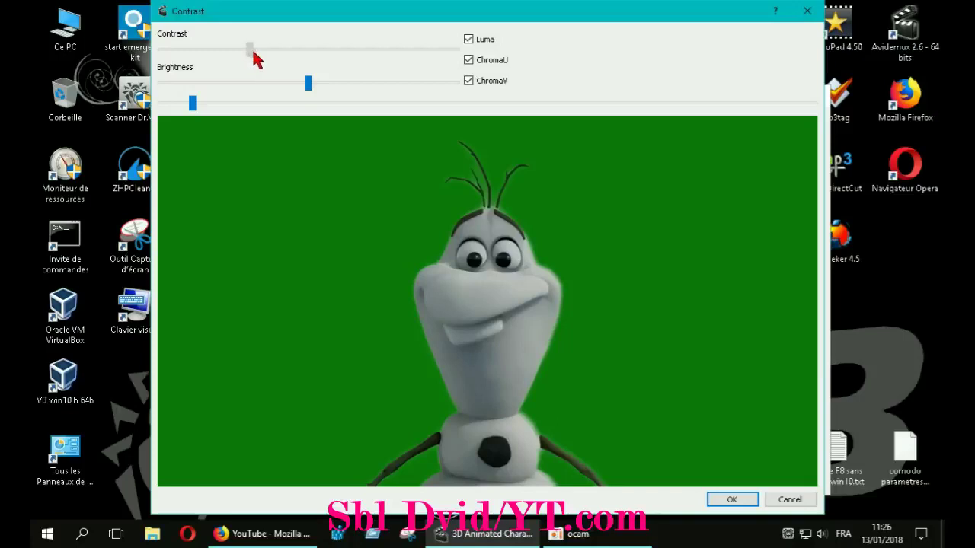
{"action": "left_click_drag", "start_coordinate": [254, 54], "coordinate": [272, 61]}
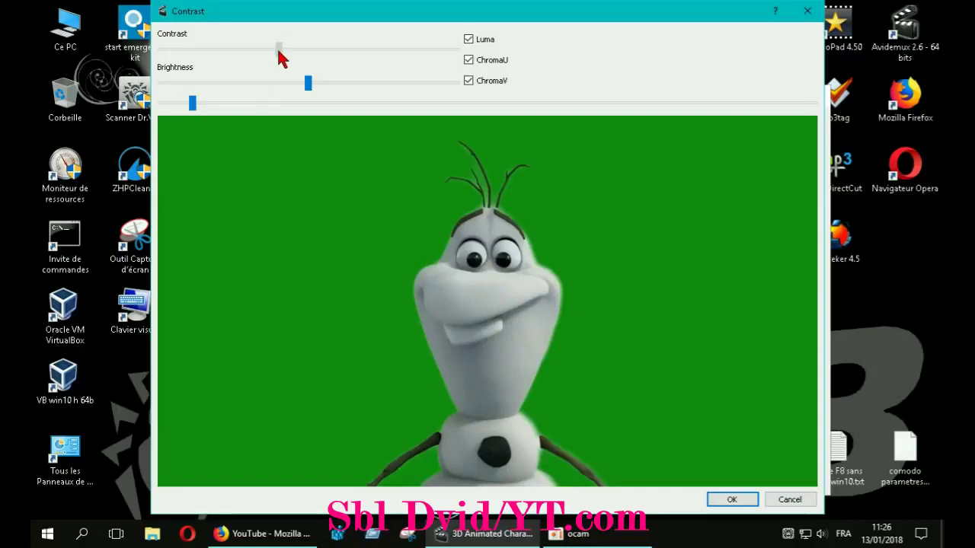
{"action": "left_click_drag", "start_coordinate": [279, 56], "coordinate": [224, 64]}
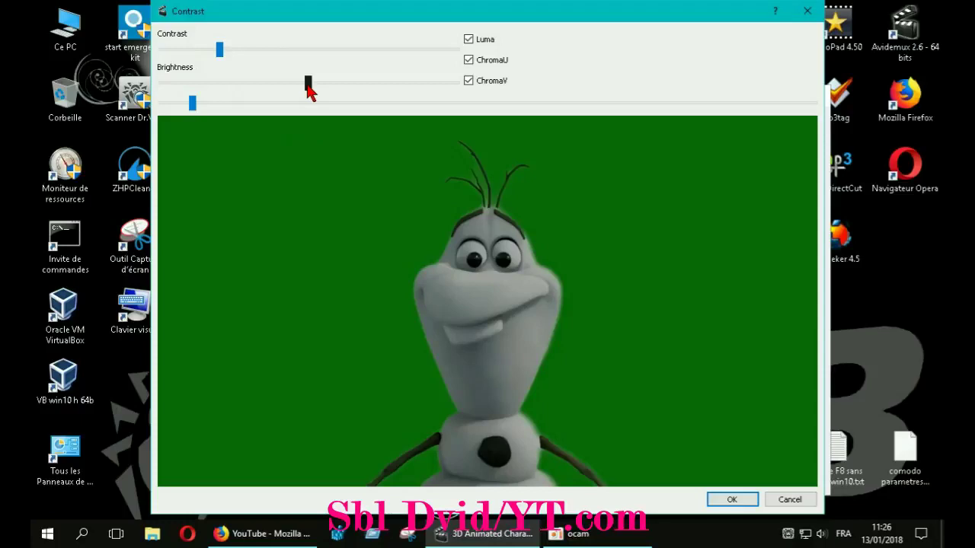
{"action": "mouse_move", "coordinate": [309, 89]}
{"action": "left_mouse_down"}
{"action": "mouse_move", "coordinate": [232, 93]}
{"action": "mouse_move", "coordinate": [389, 92]}
{"action": "mouse_move", "coordinate": [316, 83]}
{"action": "left_mouse_up"}
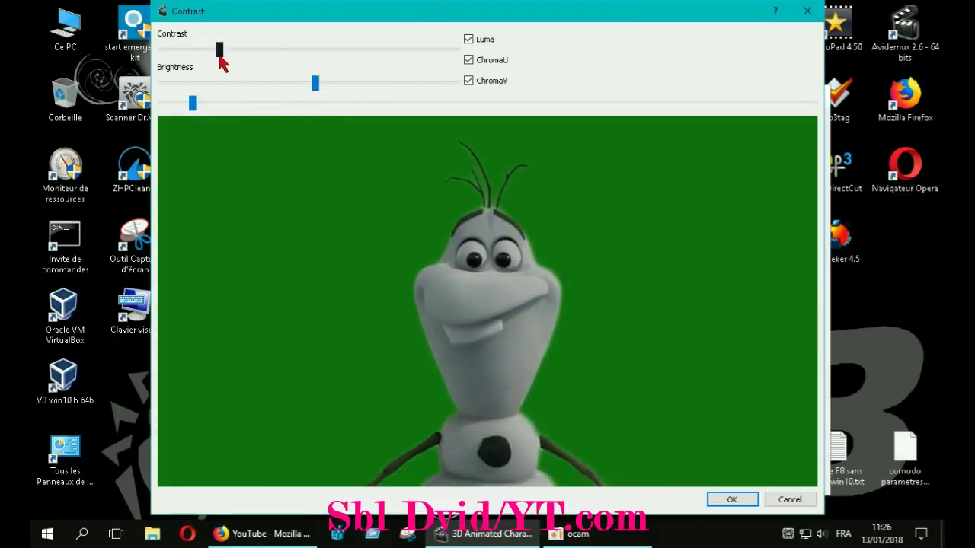
{"action": "mouse_move", "coordinate": [219, 50]}
{"action": "left_mouse_down"}
{"action": "mouse_move", "coordinate": [402, 52]}
{"action": "mouse_move", "coordinate": [191, 53]}
{"action": "mouse_move", "coordinate": [227, 53]}
{"action": "left_mouse_up"}
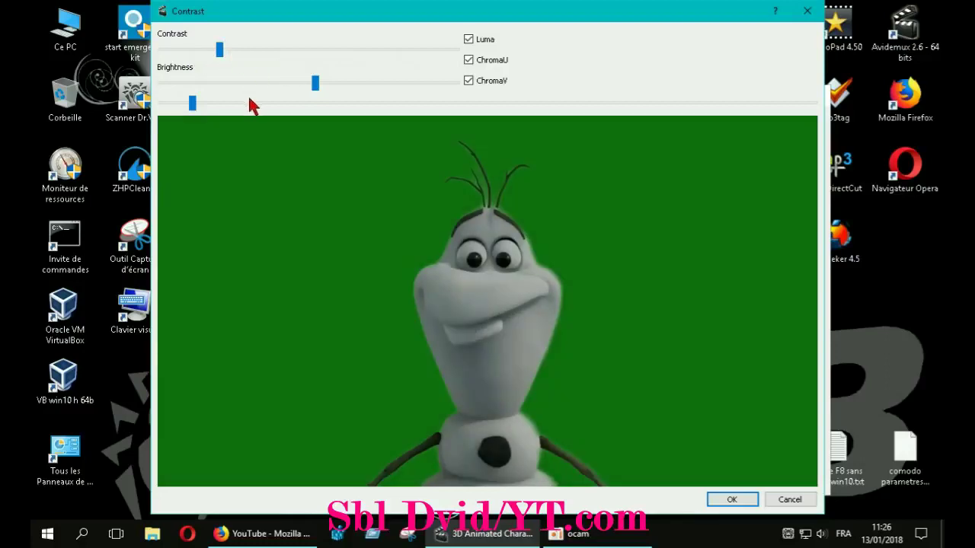
{"action": "left_click_drag", "start_coordinate": [194, 107], "coordinate": [242, 114]}
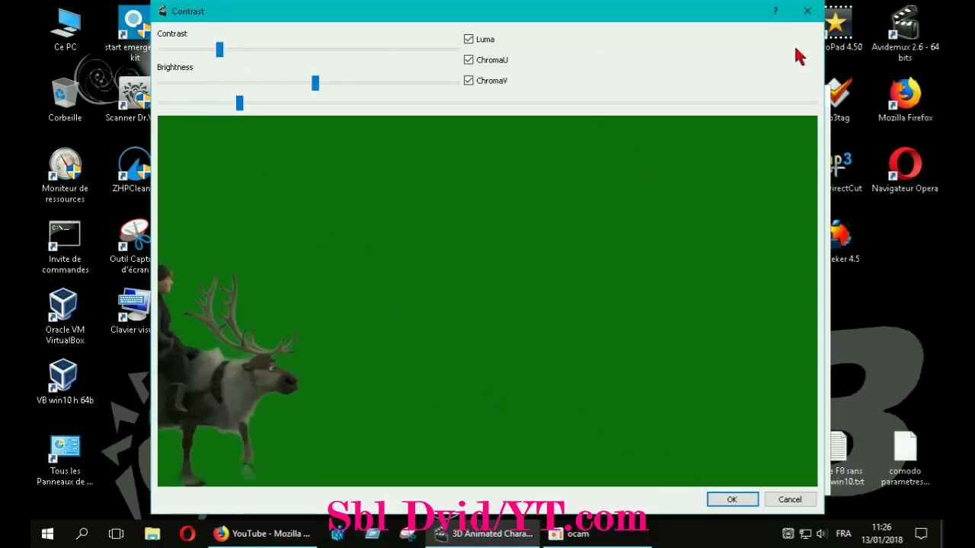
{"action": "left_click", "coordinate": [810, 13]}
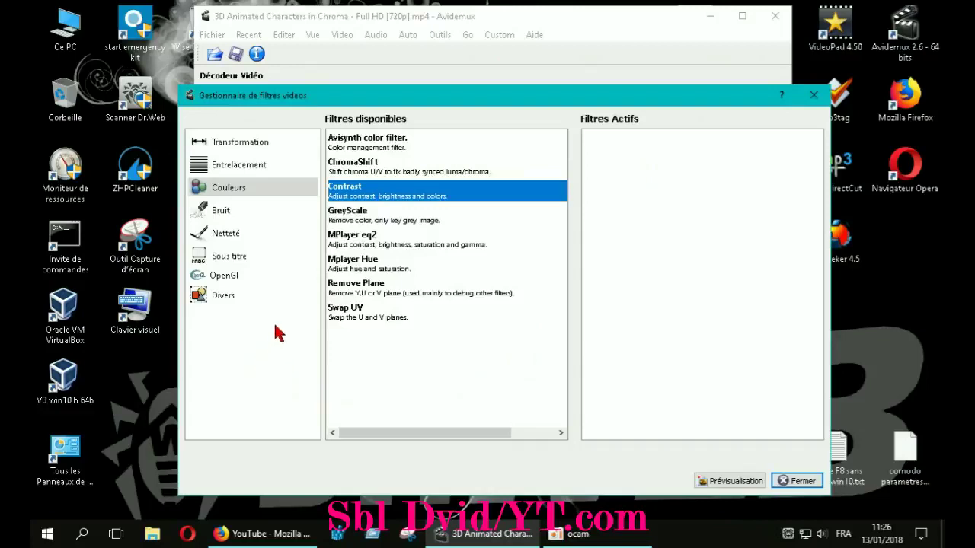
{"action": "left_click", "coordinate": [224, 143]}
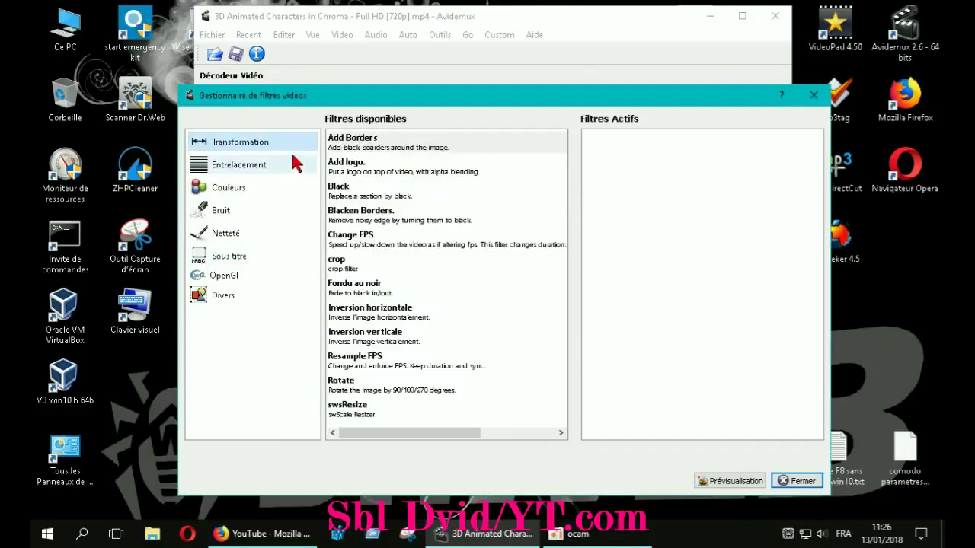
{"action": "left_click", "coordinate": [227, 190]}
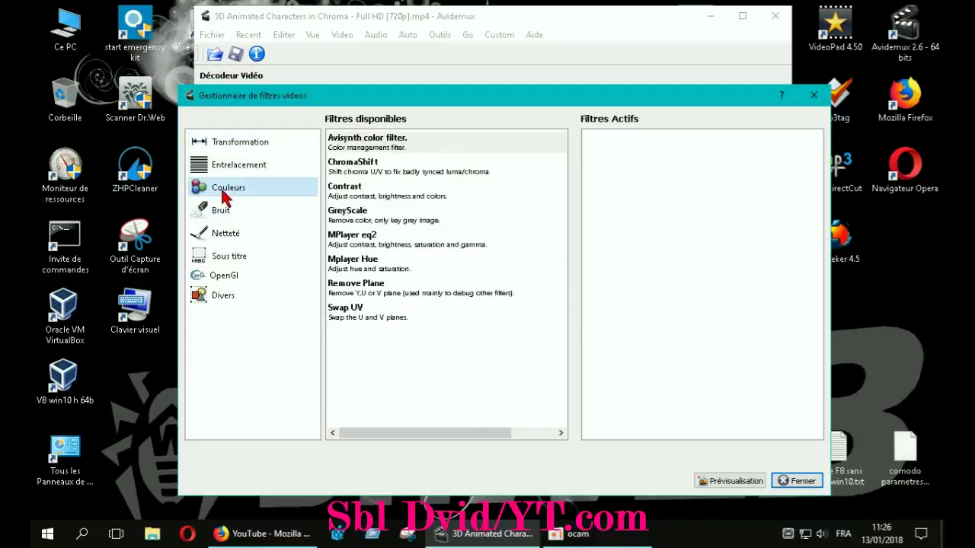
{"action": "left_click", "coordinate": [228, 145]}
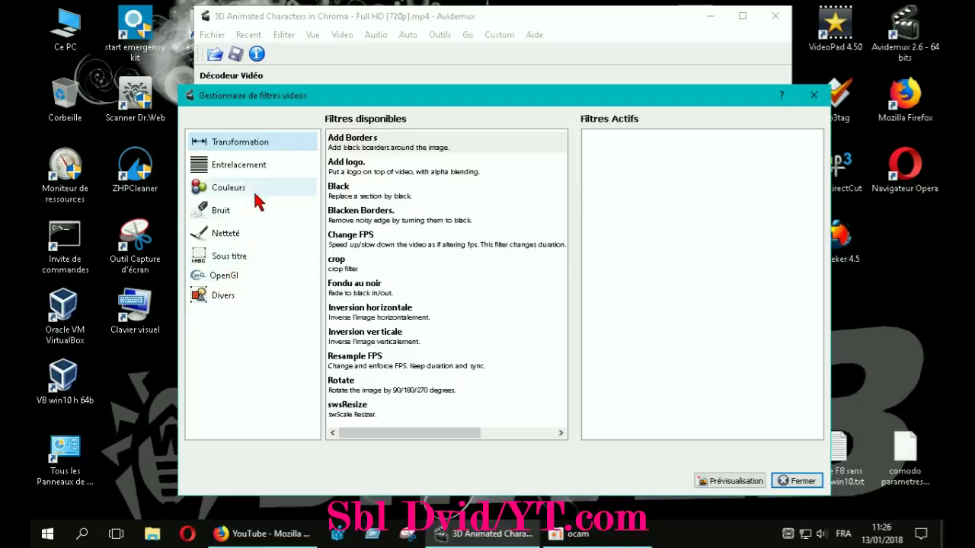
{"action": "left_click_drag", "start_coordinate": [639, 393], "coordinate": [640, 385]}
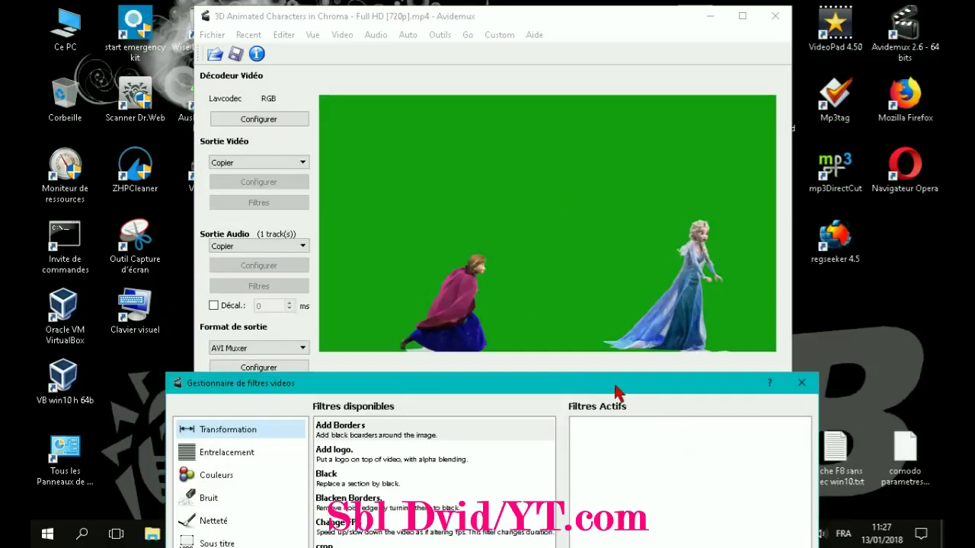
{"action": "left_click_drag", "start_coordinate": [507, 392], "coordinate": [509, 103]}
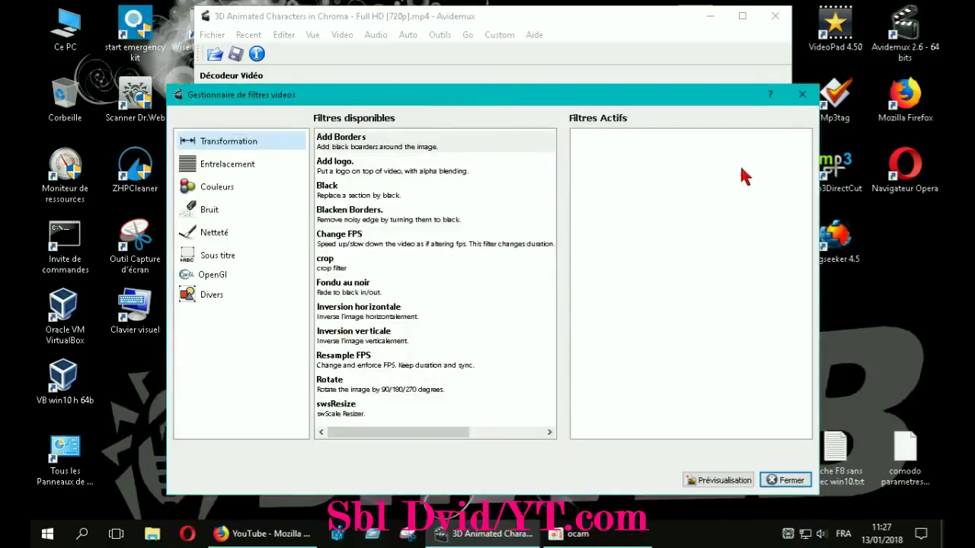
{"action": "left_click", "coordinate": [802, 94]}
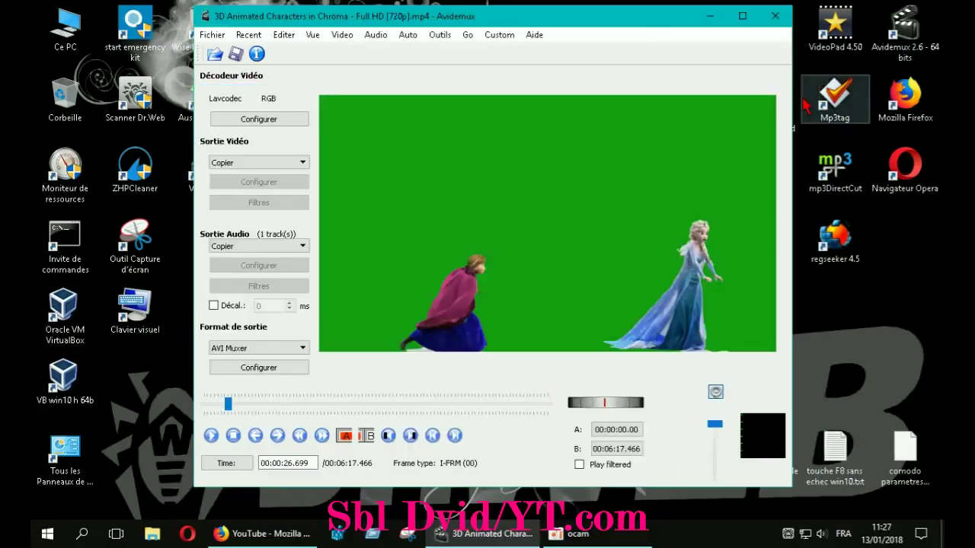
Open the crop filter from the transformation video filters and move its preview to the large snowman frame
{"action": "left_click", "coordinate": [344, 36]}
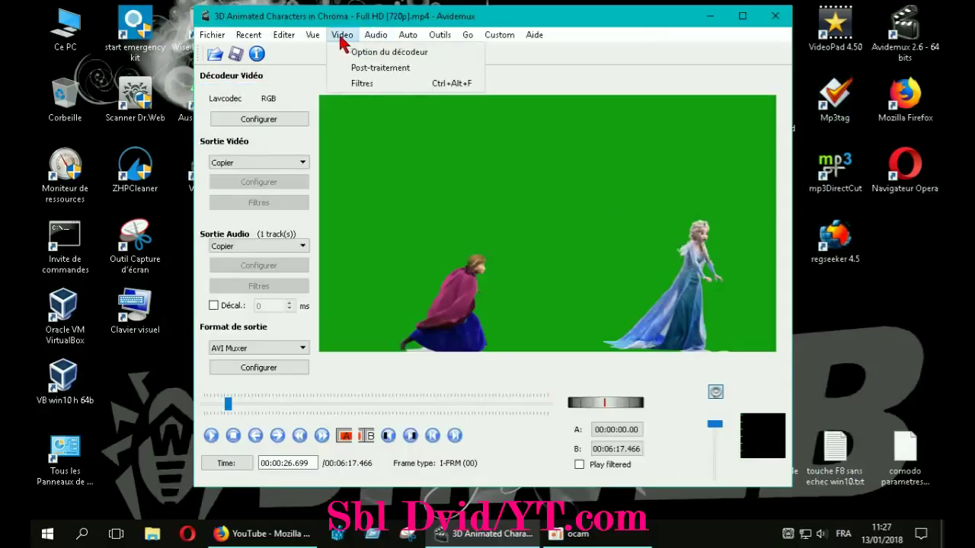
{"action": "left_click", "coordinate": [358, 83]}
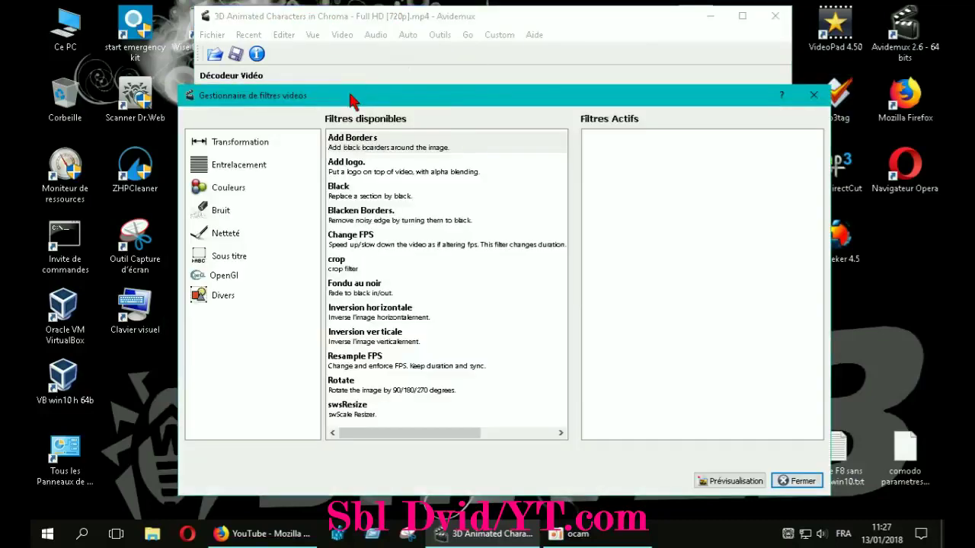
{"action": "left_click", "coordinate": [238, 147]}
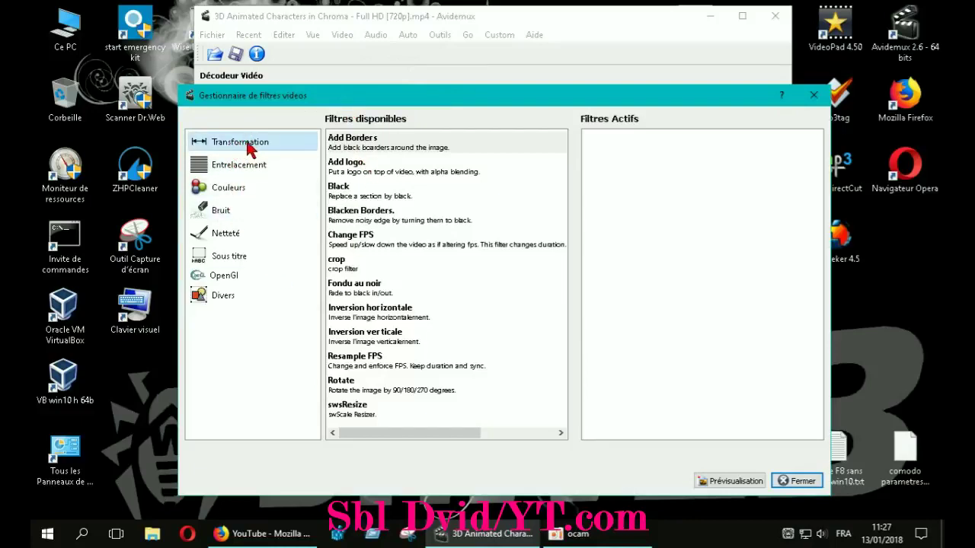
{"action": "double_click", "coordinate": [336, 262]}
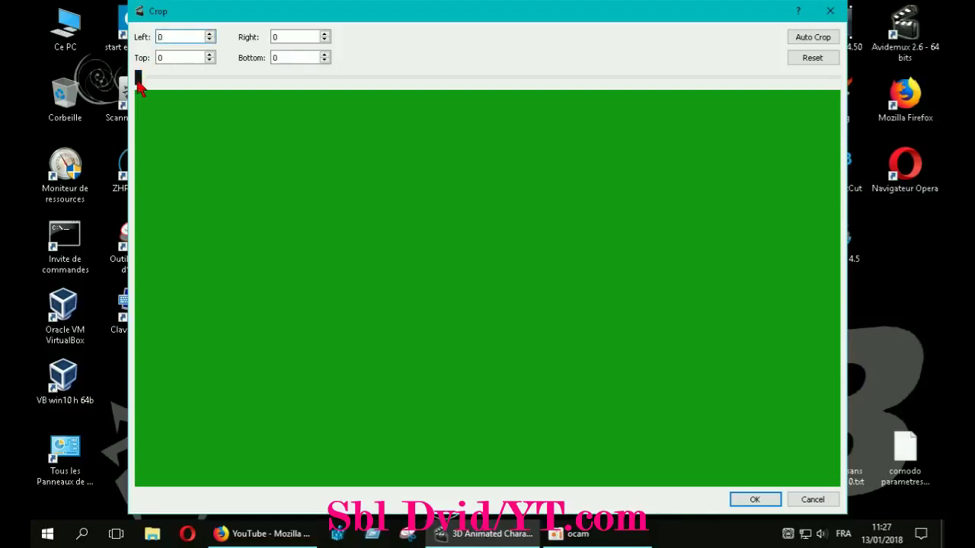
{"action": "left_click_drag", "start_coordinate": [138, 77], "coordinate": [143, 77]}
{"action": "left_click_drag", "start_coordinate": [143, 78], "coordinate": [174, 82]}
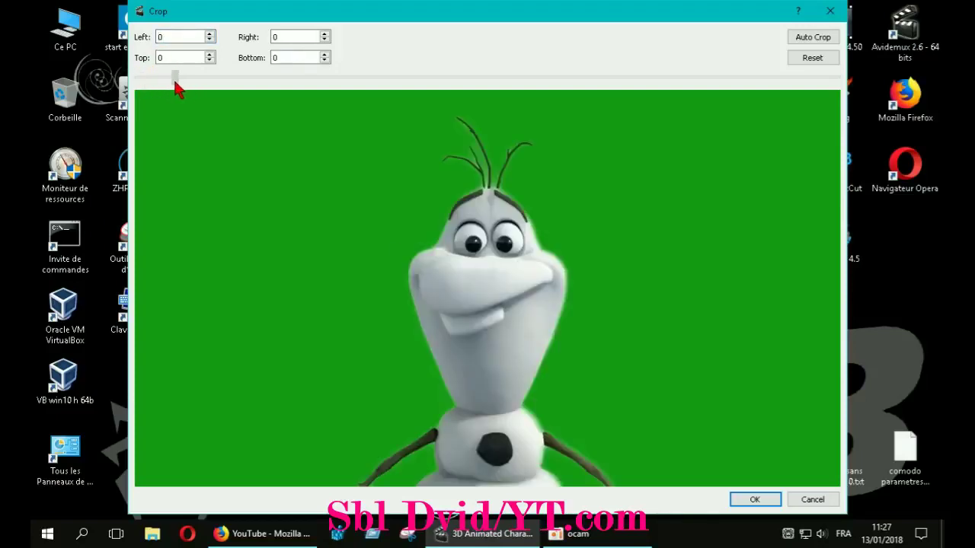
Set the left and right crop amounts to 200 each
{"action": "double_click", "coordinate": [173, 37]}
{"action": "type", "text": "3"}
{"action": "type", "text": "50"}
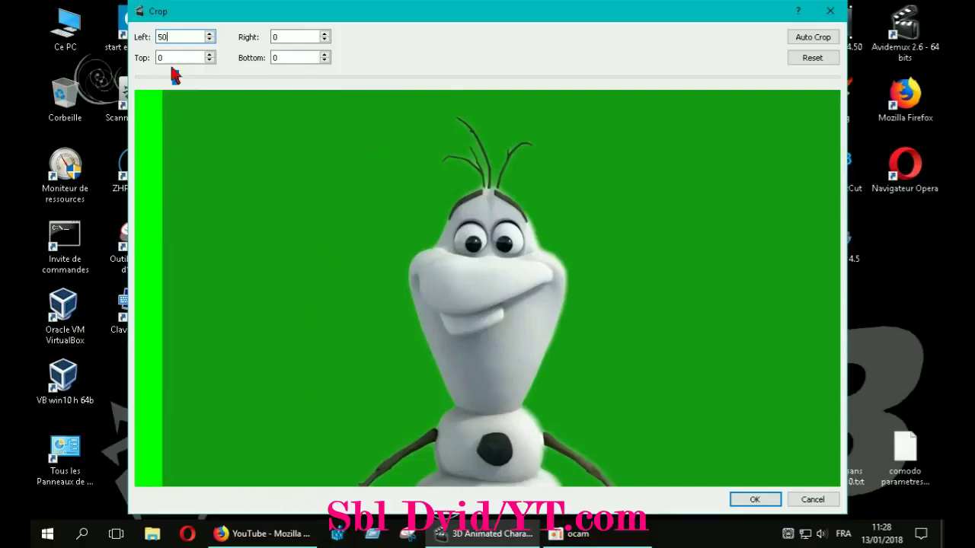
{"action": "double_click", "coordinate": [176, 37]}
{"action": "key", "text": "BackSpace"}
{"action": "type", "text": "200"}
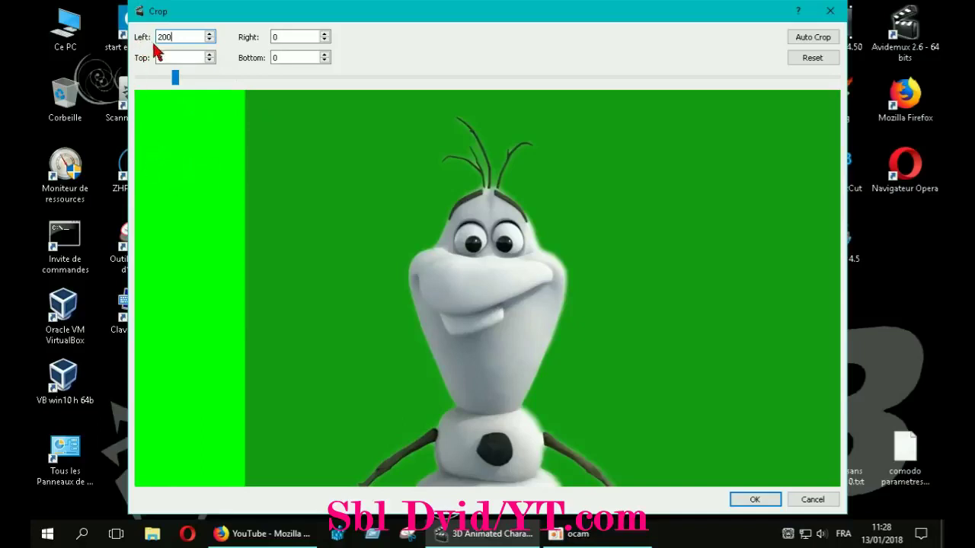
{"action": "key", "text": "Tab"}
{"action": "type", "text": "200"}
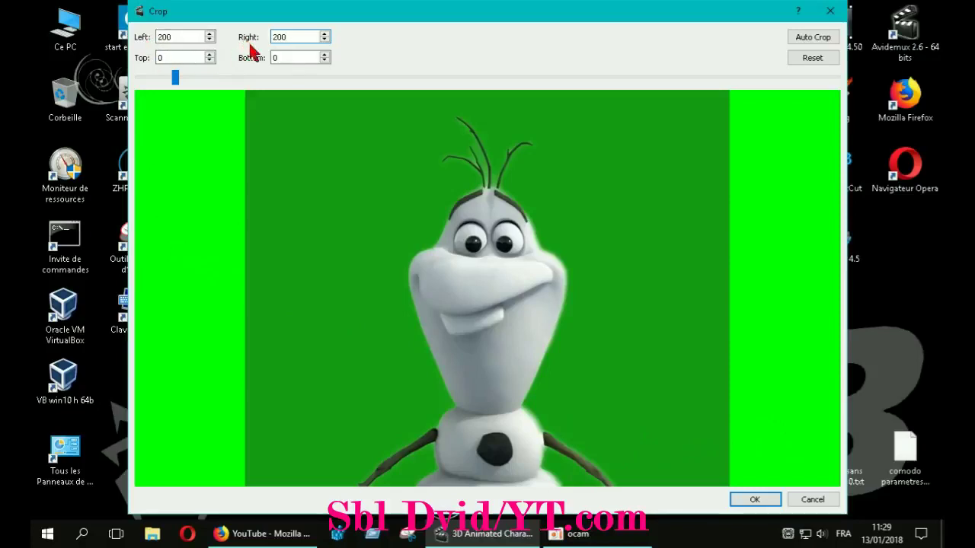
Set the top crop amount to 100 and apply the crop filter to the video
{"action": "double_click", "coordinate": [178, 60]}
{"action": "type", "text": "100"}
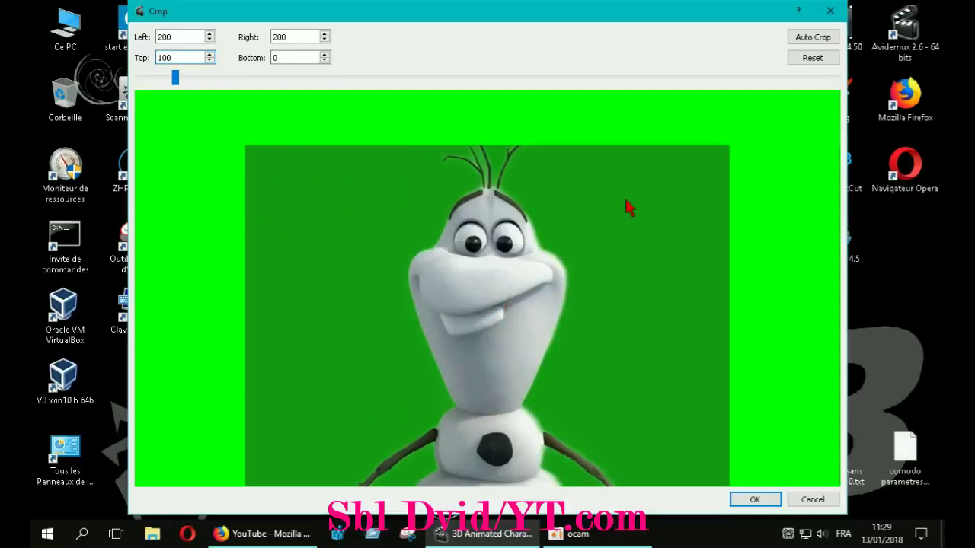
{"action": "left_click", "coordinate": [760, 500]}
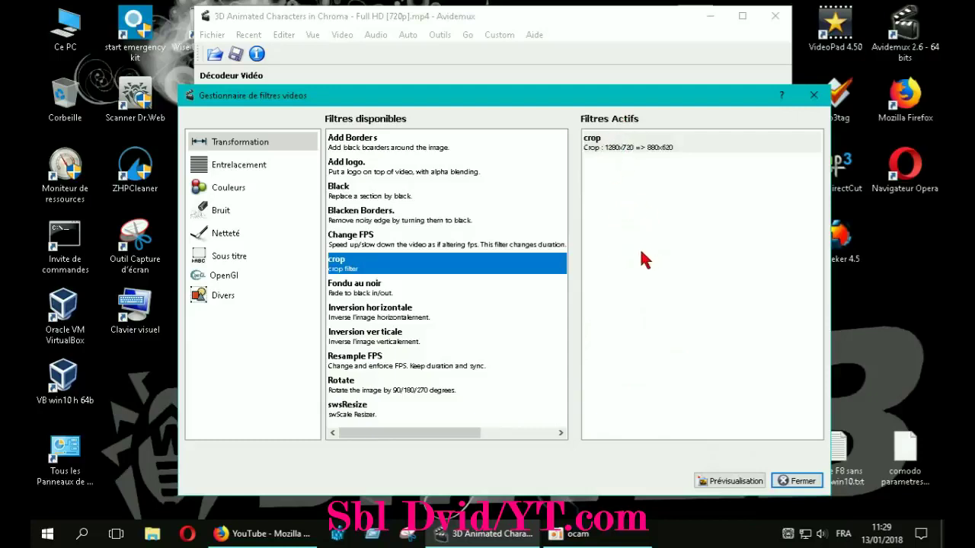
Reopen the active crop filter's configuration to review its margins, and close it without changes
{"action": "right_click", "coordinate": [607, 148]}
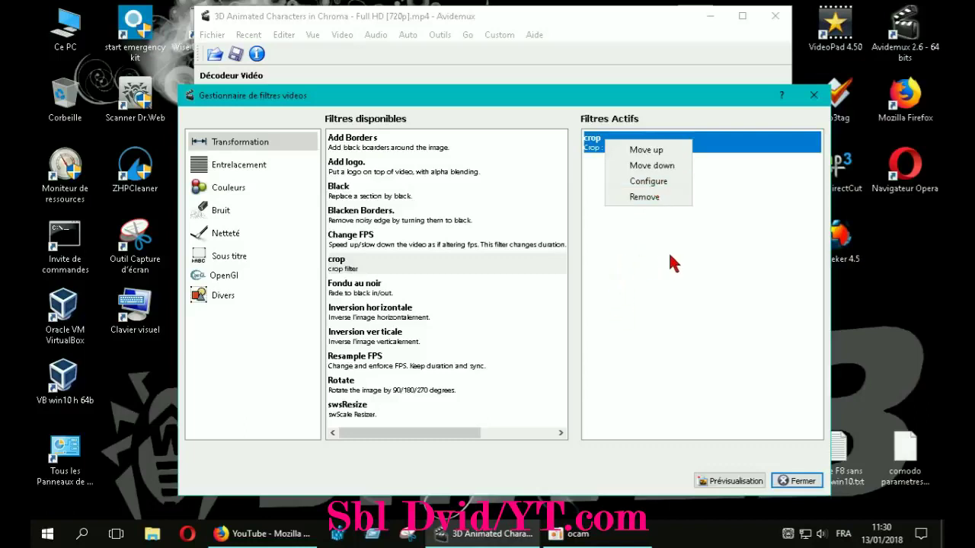
{"action": "left_click", "coordinate": [646, 182]}
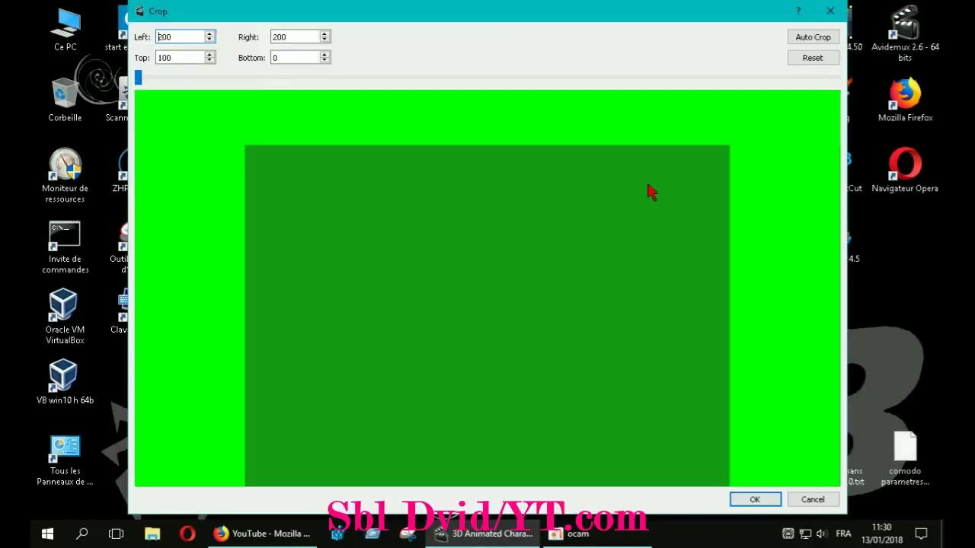
{"action": "left_click", "coordinate": [830, 11]}
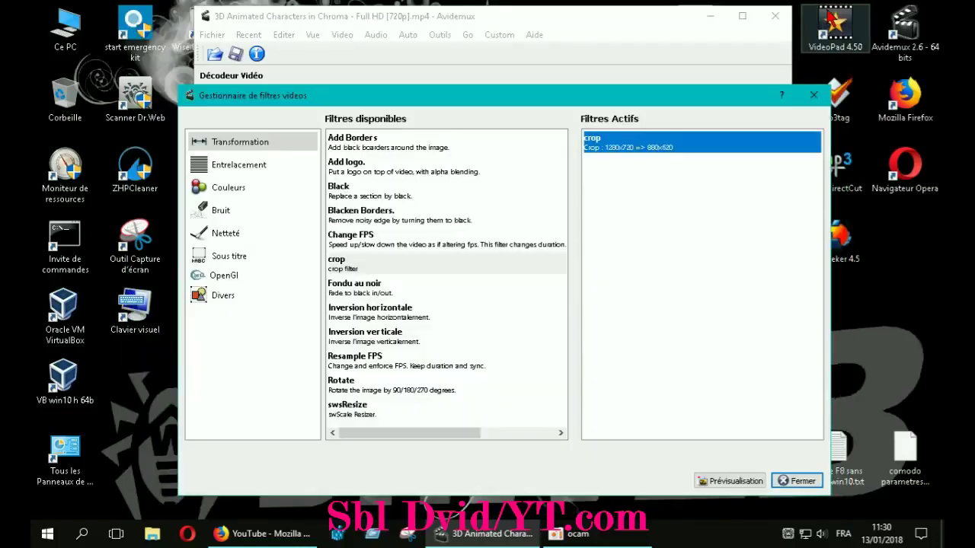
Preview the cropped video at the frame with the two penguins, and close the preview and the video filter manager
{"action": "left_click", "coordinate": [737, 481]}
{"action": "left_click_drag", "start_coordinate": [667, 129], "coordinate": [519, 43]}
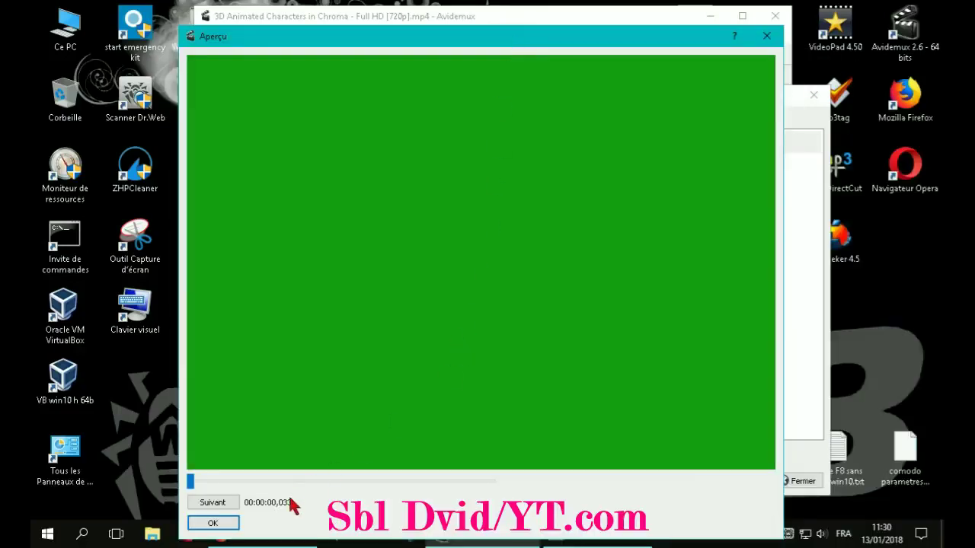
{"action": "left_click_drag", "start_coordinate": [190, 486], "coordinate": [333, 487]}
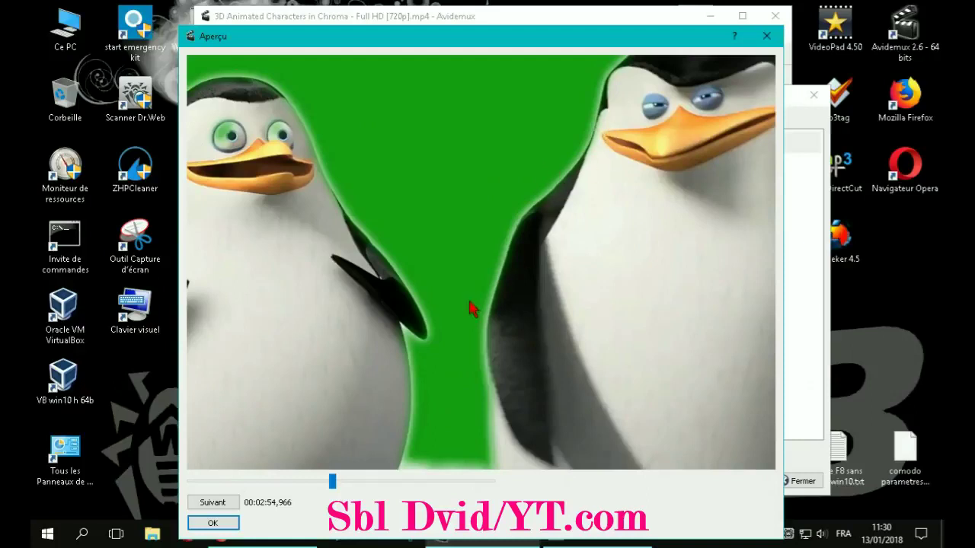
{"action": "left_click", "coordinate": [219, 525]}
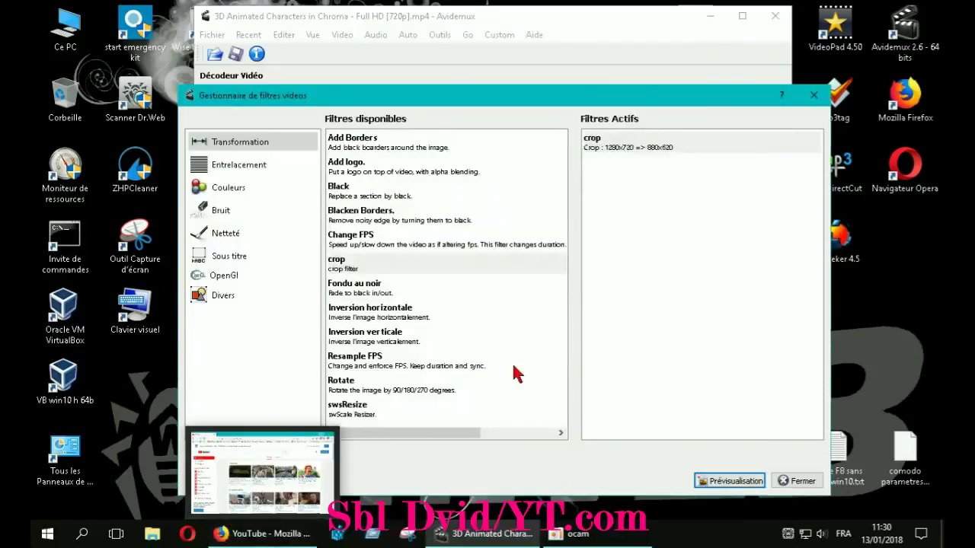
{"action": "left_click", "coordinate": [798, 480]}
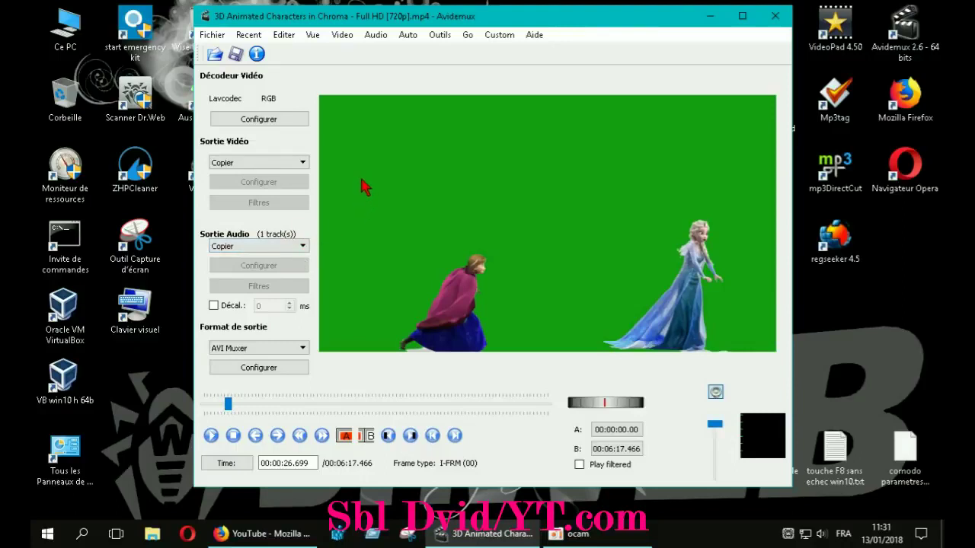
Review the available video and audio output codecs, leaving both outputs on Copier
{"action": "left_click", "coordinate": [301, 166]}
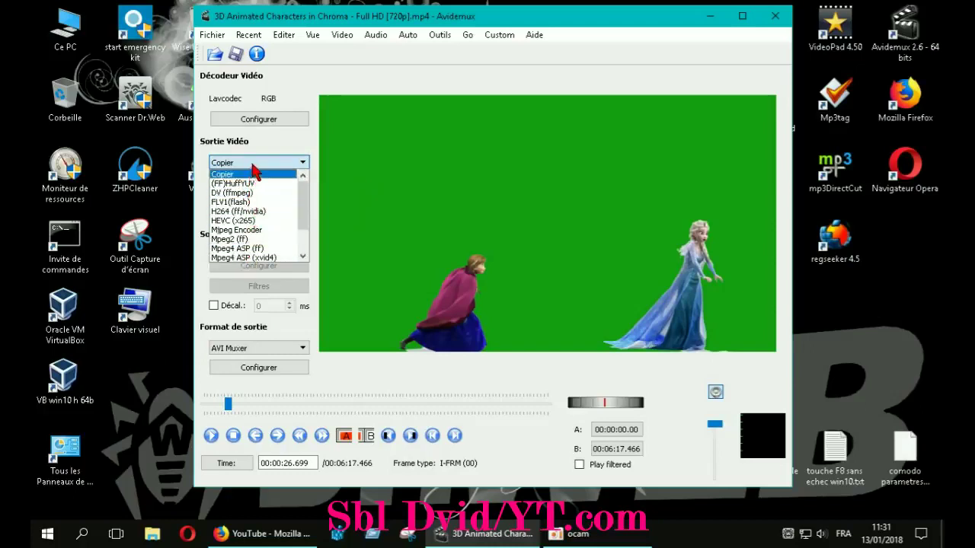
{"action": "left_click", "coordinate": [293, 167]}
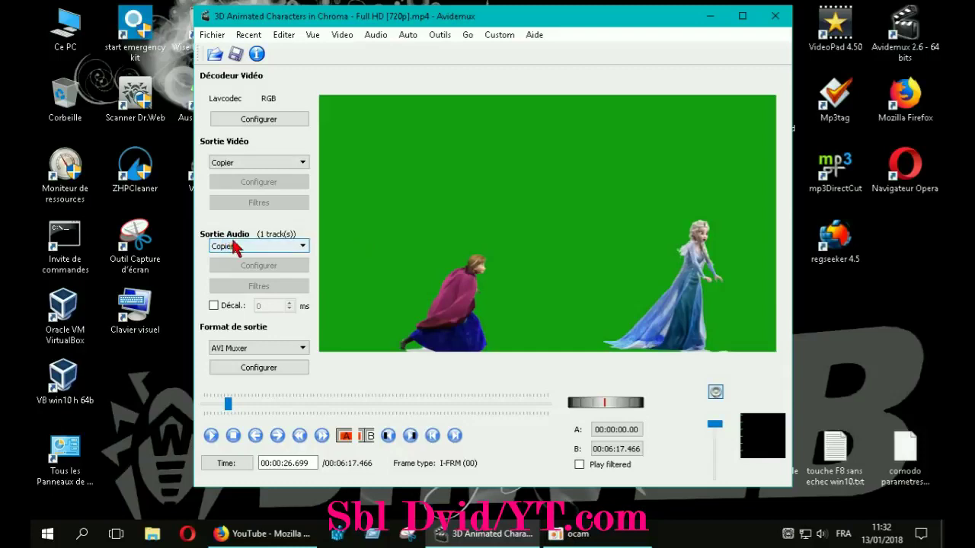
{"action": "left_click", "coordinate": [286, 248]}
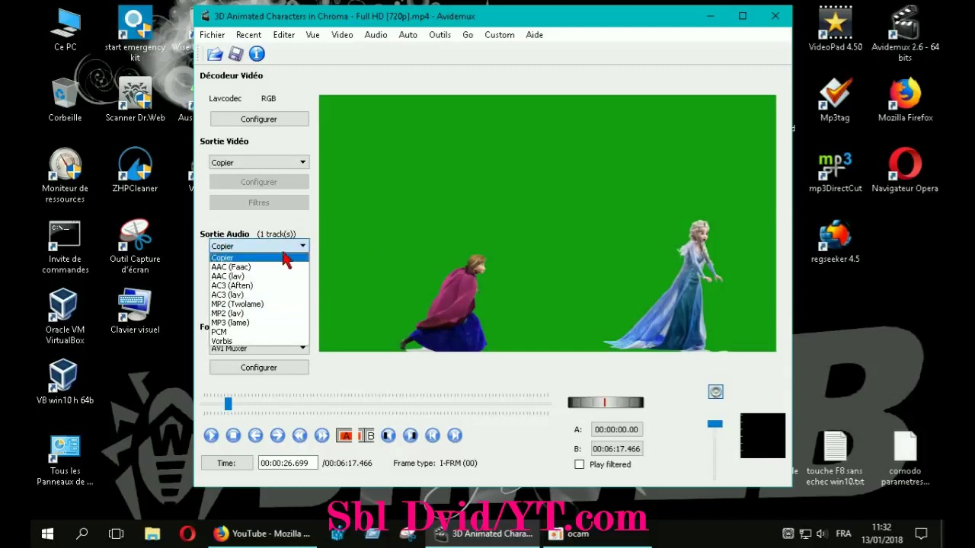
{"action": "left_click", "coordinate": [287, 248]}
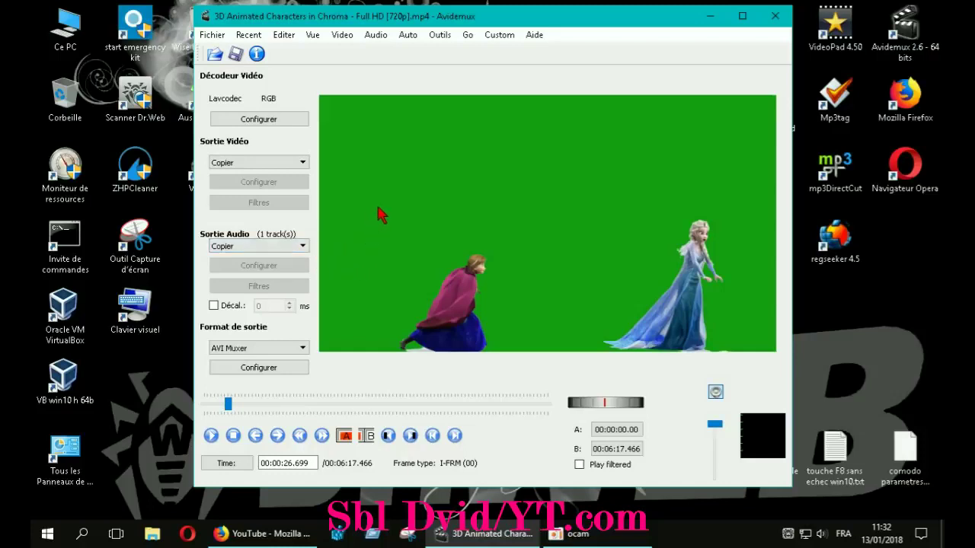
Save the video to the desktop as "3D Animated Characters in Chroma - Full HD [720p].avi" and dismiss the completion notice
{"action": "left_click", "coordinate": [237, 57]}
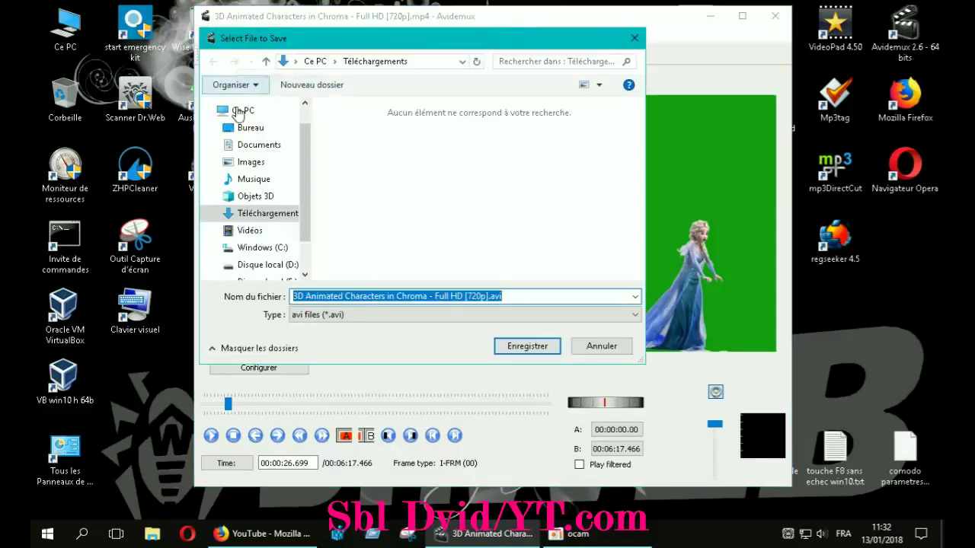
{"action": "left_click_drag", "start_coordinate": [309, 192], "coordinate": [311, 141]}
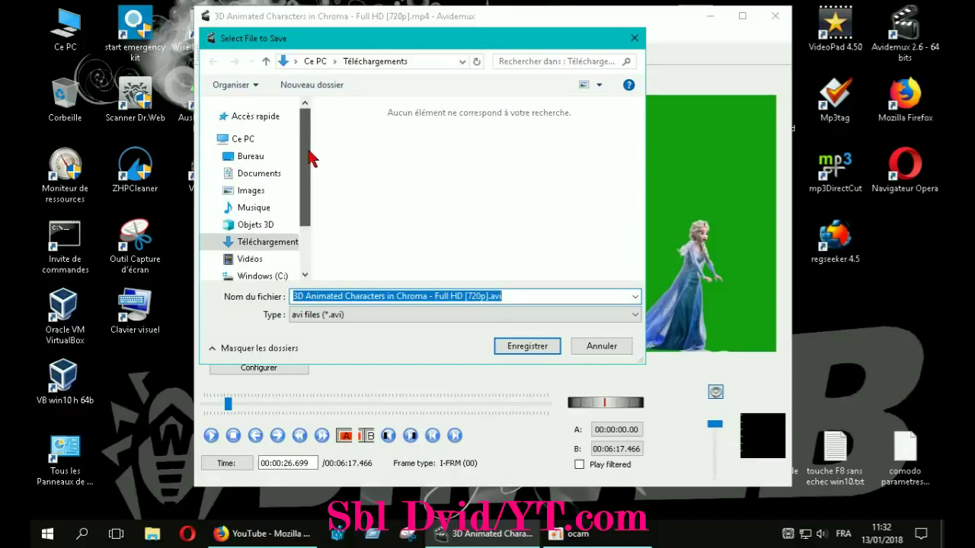
{"action": "left_click", "coordinate": [258, 144]}
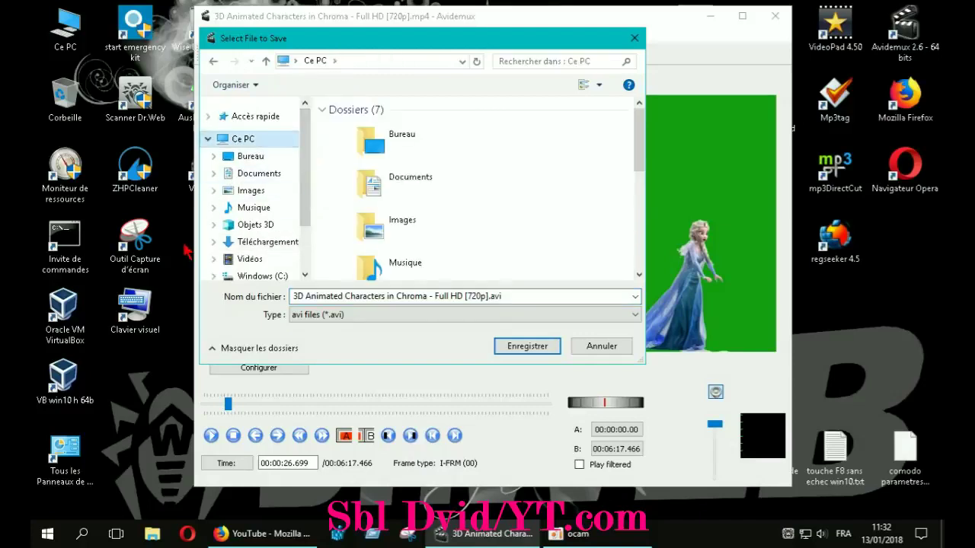
{"action": "double_click", "coordinate": [483, 297]}
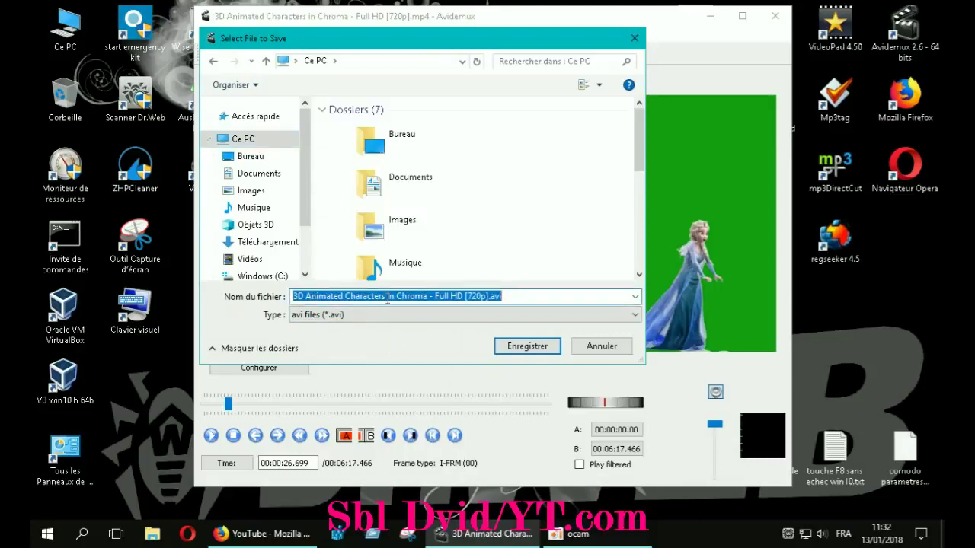
{"action": "left_click", "coordinate": [519, 350]}
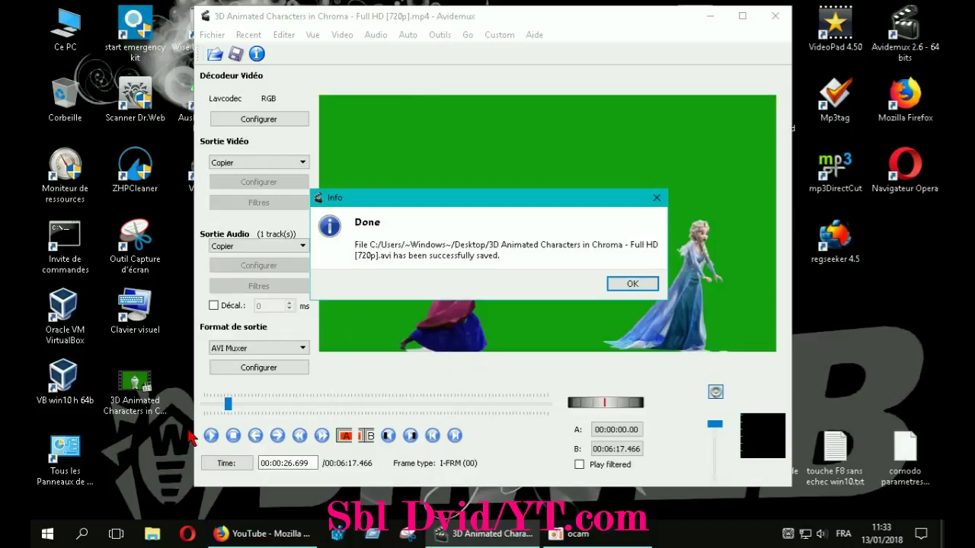
{"action": "left_click", "coordinate": [632, 283]}
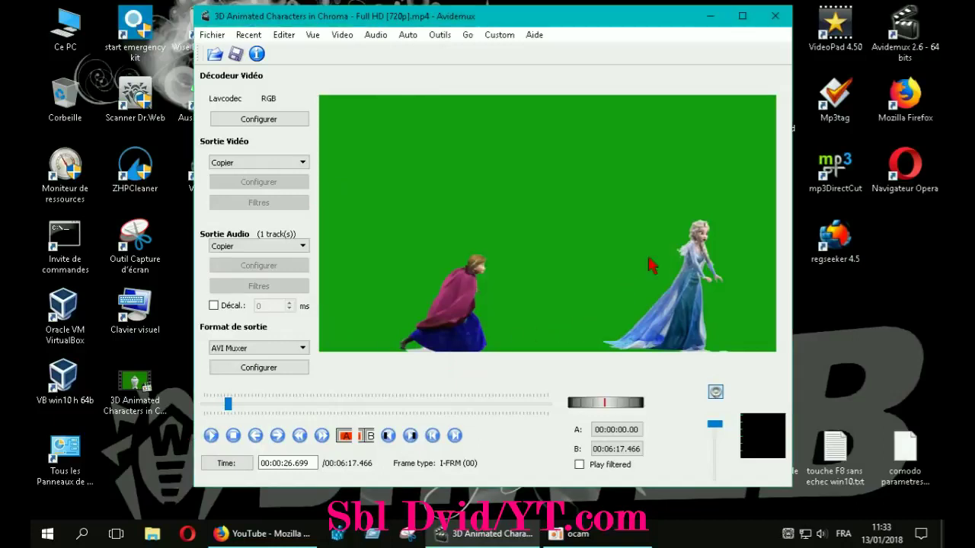
Minimize Avidemux and examine the file properties of the exported AVI on the desktop
{"action": "left_click", "coordinate": [711, 16]}
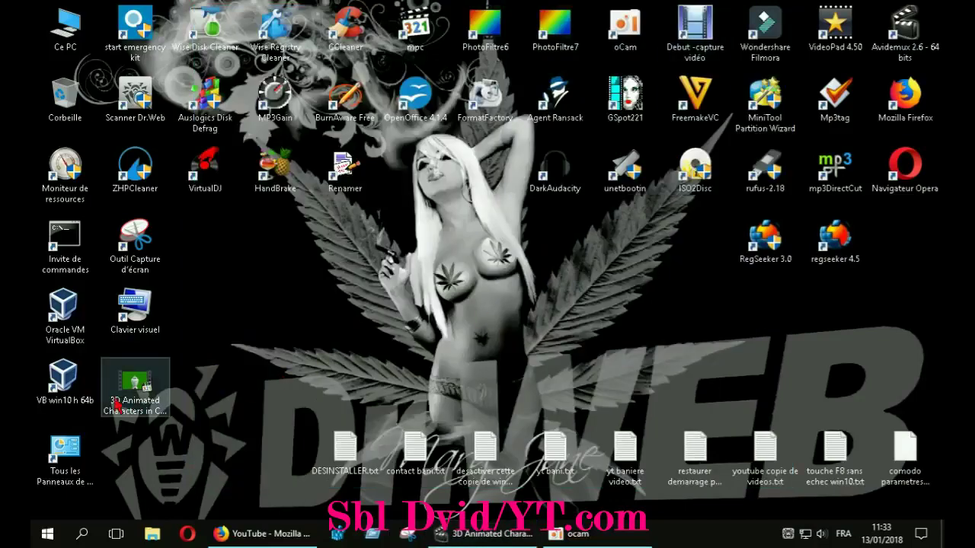
{"action": "right_click", "coordinate": [139, 388]}
{"action": "left_click", "coordinate": [192, 376]}
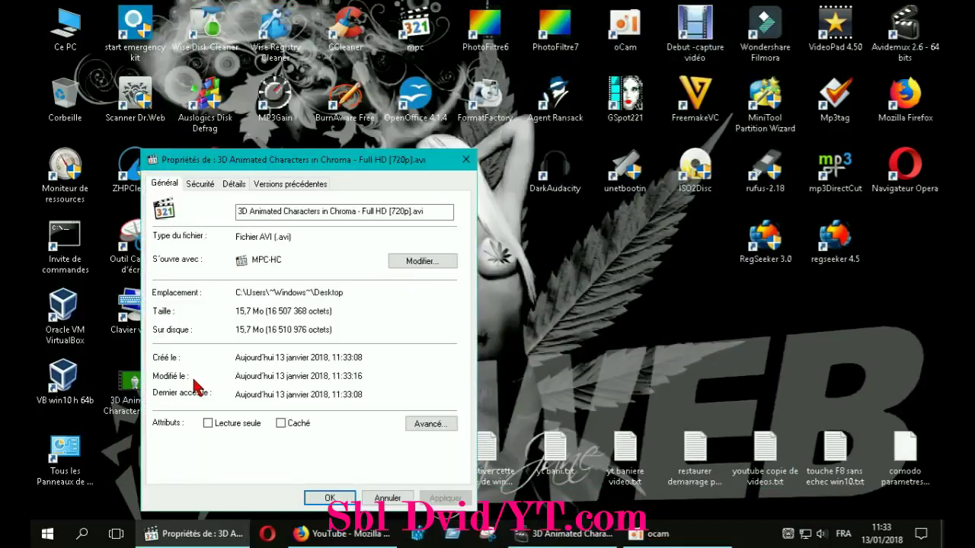
{"action": "left_click", "coordinate": [468, 161]}
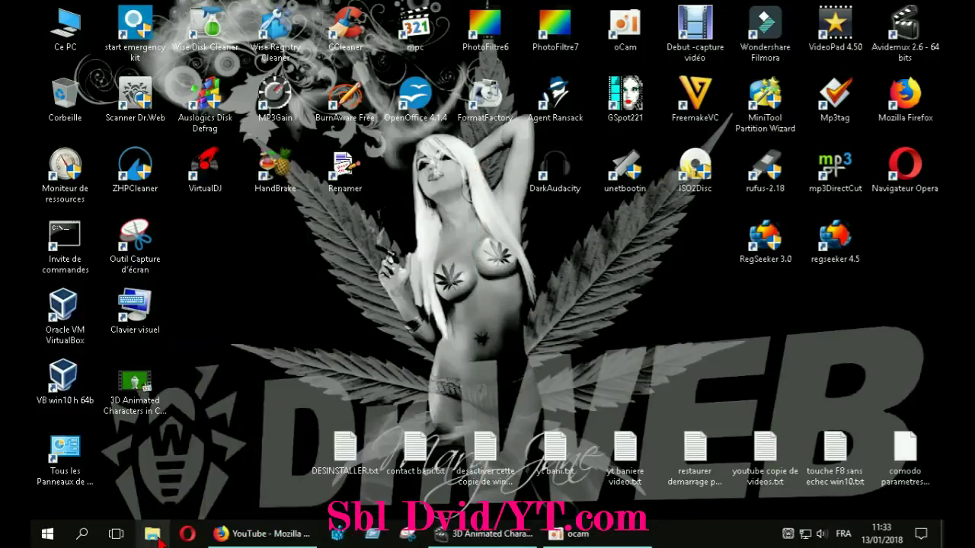
In File Explorer, examine the properties of the original 3D Animated Characters MP4 in Vidéos\green effect sample, and close the folder
{"action": "left_click", "coordinate": [153, 536]}
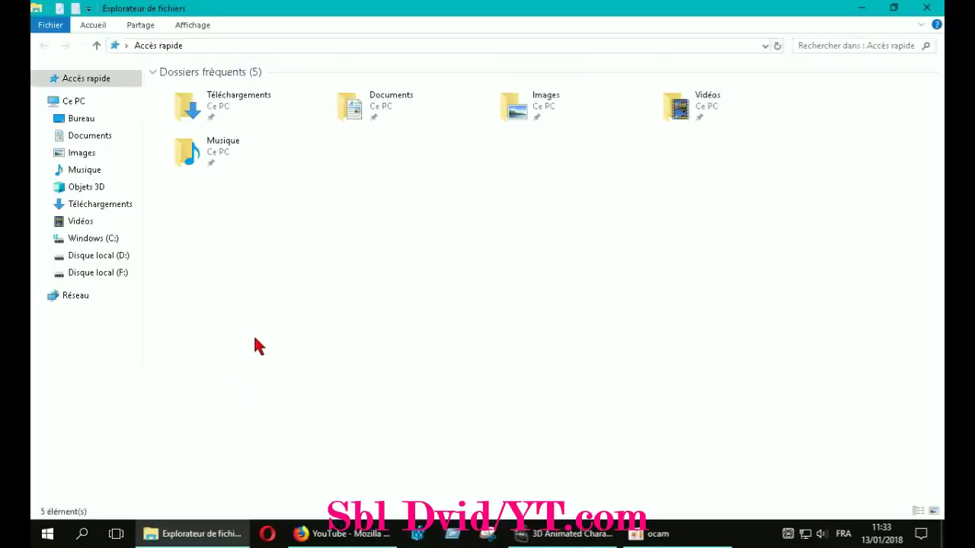
{"action": "double_click", "coordinate": [704, 114]}
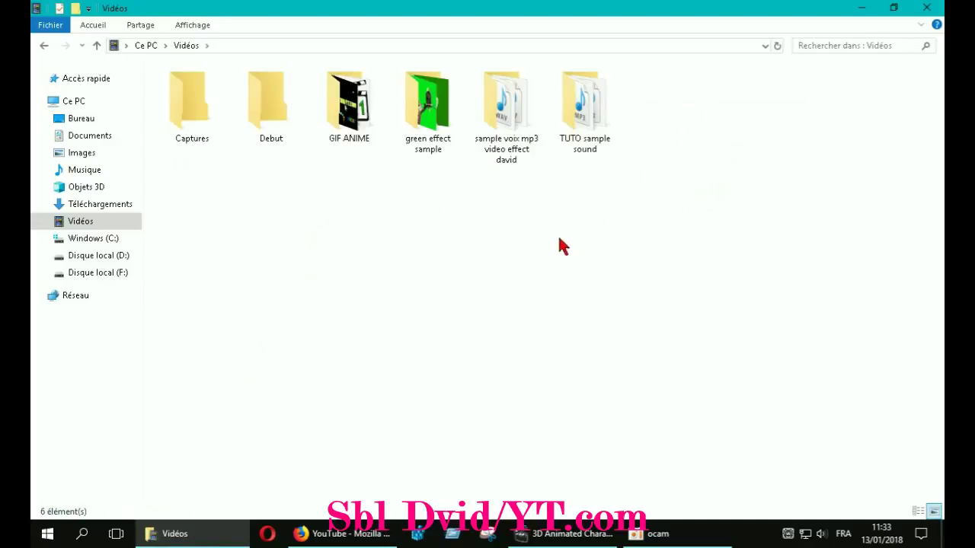
{"action": "double_click", "coordinate": [426, 103]}
{"action": "right_click", "coordinate": [197, 126]}
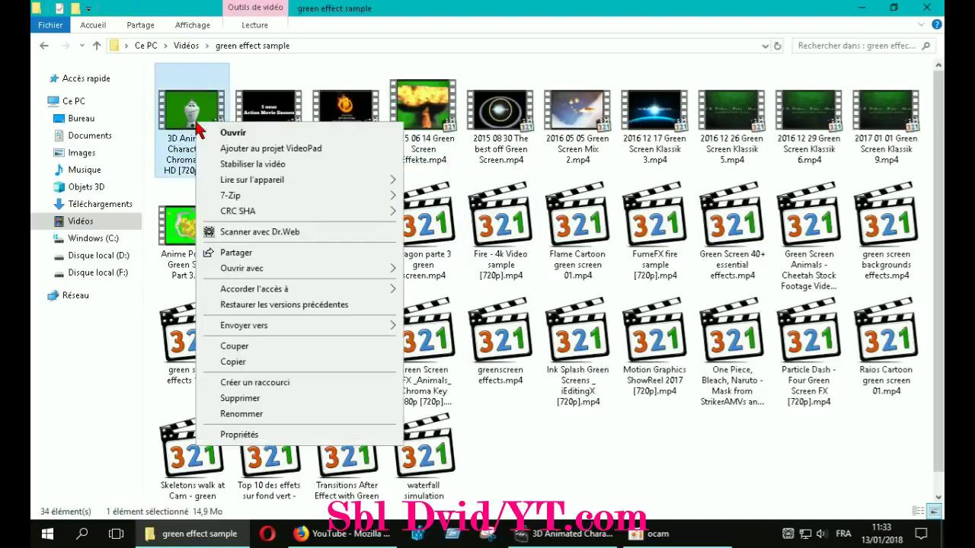
{"action": "left_click", "coordinate": [239, 434]}
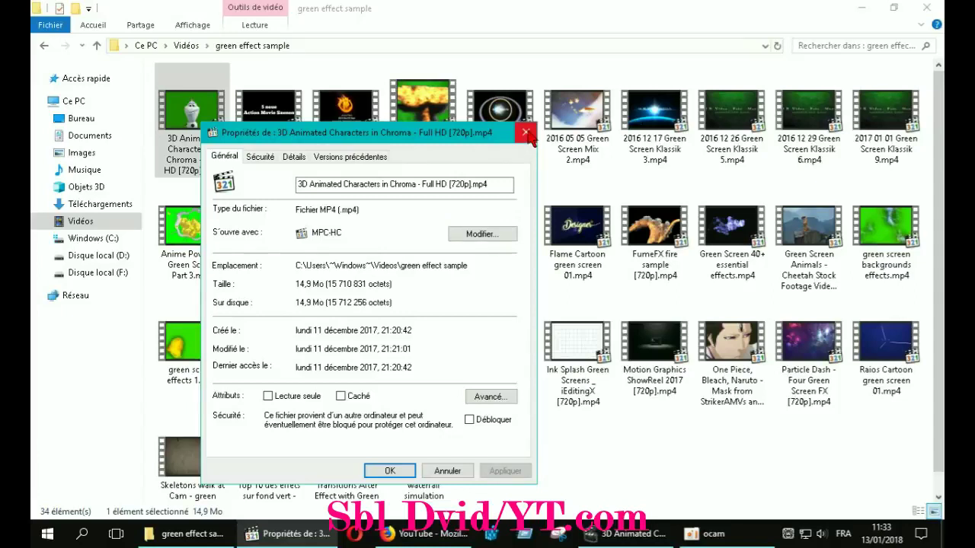
{"action": "left_click", "coordinate": [526, 134]}
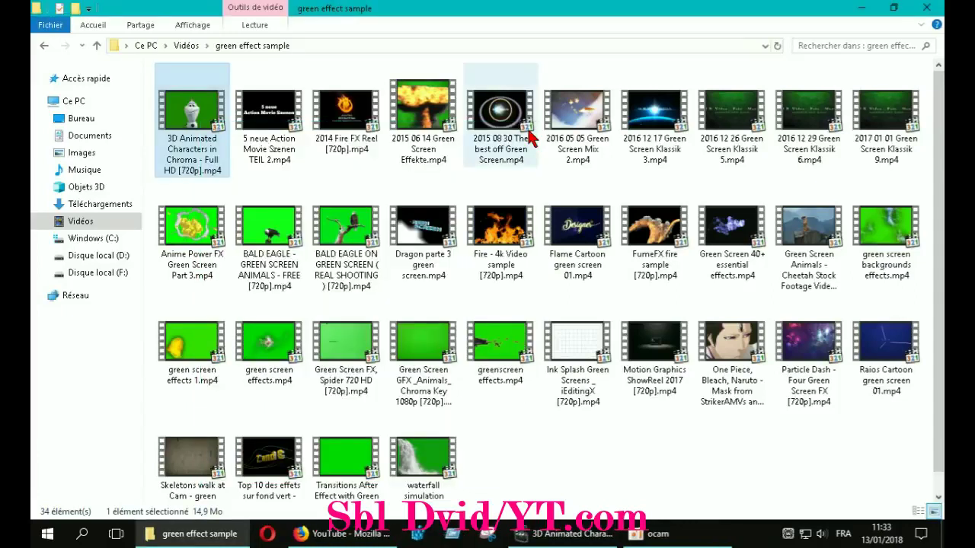
{"action": "left_click", "coordinate": [926, 7]}
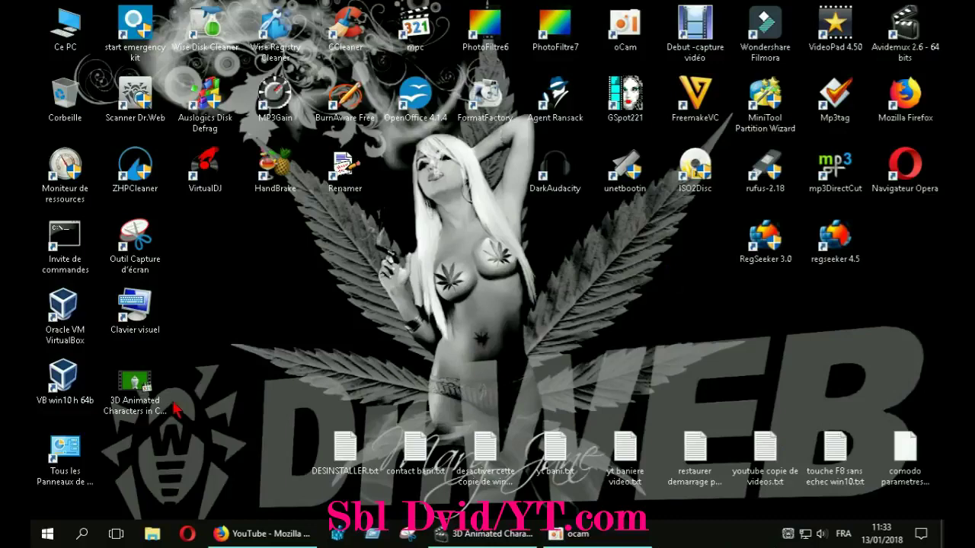
Play the exported AVI in Windows Media Player, skip forward to several points to check the picture, and close the player
{"action": "right_click", "coordinate": [151, 393]}
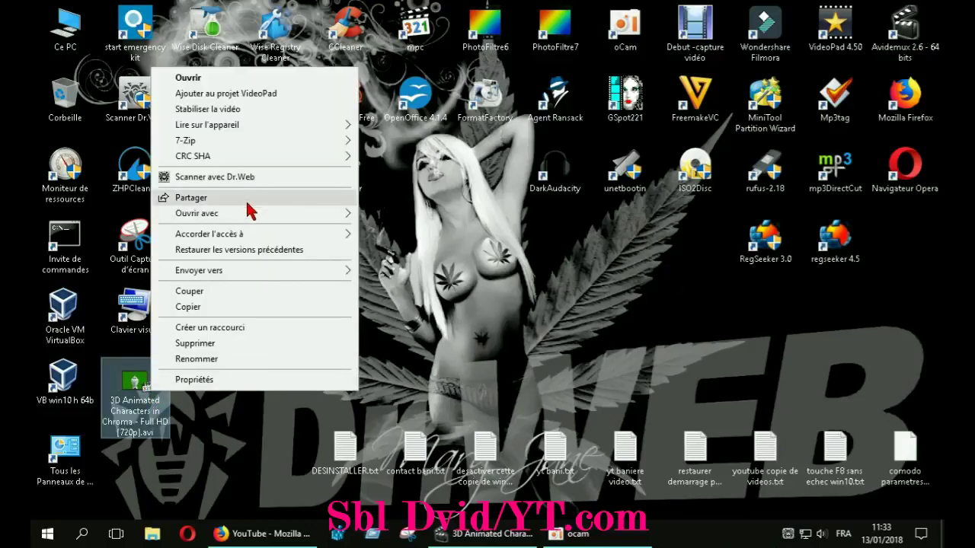
{"action": "mouse_move", "coordinate": [268, 216]}
{"action": "left_click", "coordinate": [400, 234]}
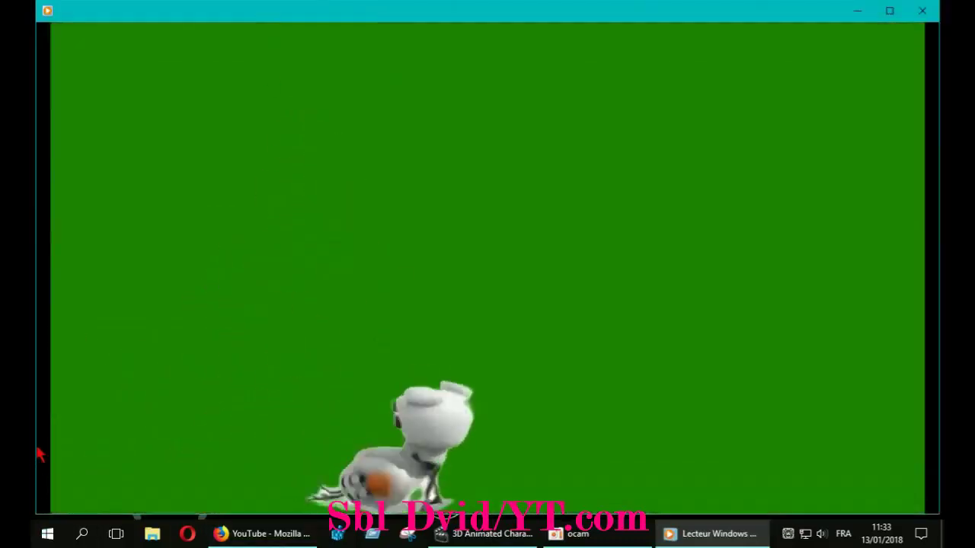
{"action": "left_click", "coordinate": [127, 475]}
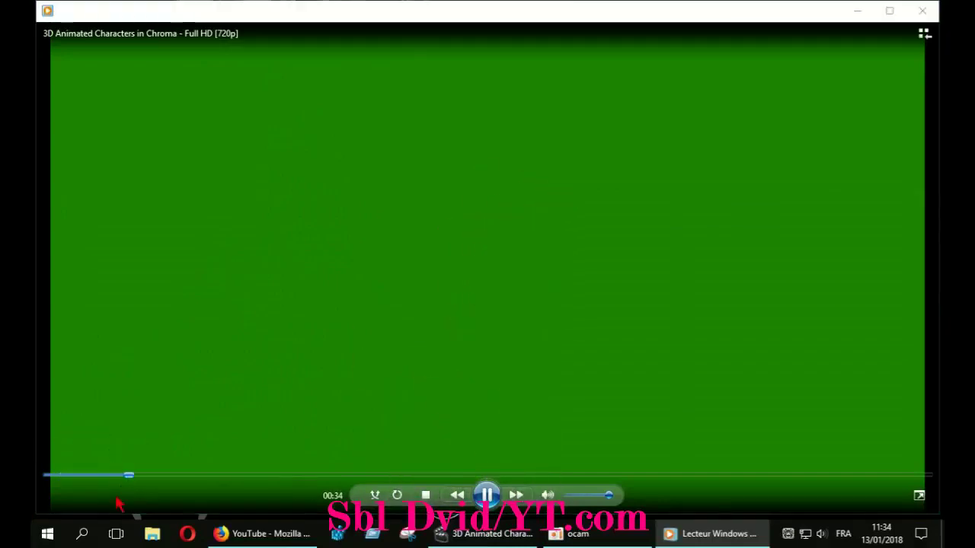
{"action": "left_click", "coordinate": [181, 476]}
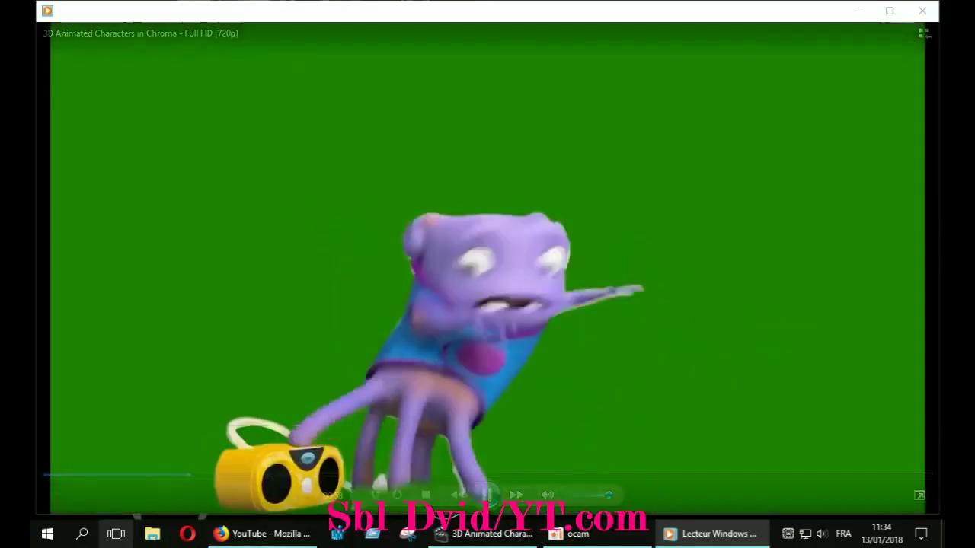
{"action": "left_click", "coordinate": [262, 476]}
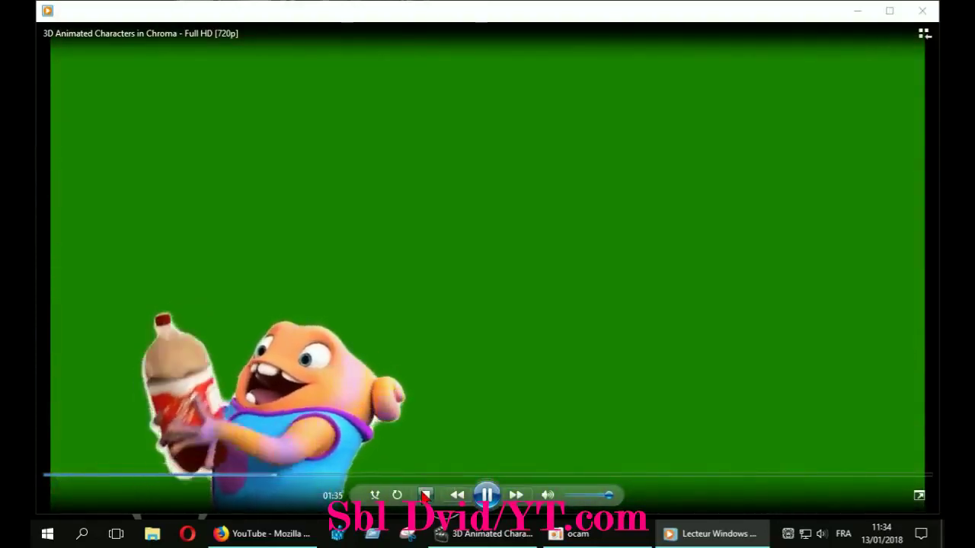
{"action": "left_click", "coordinate": [425, 495]}
{"action": "left_click", "coordinate": [922, 11]}
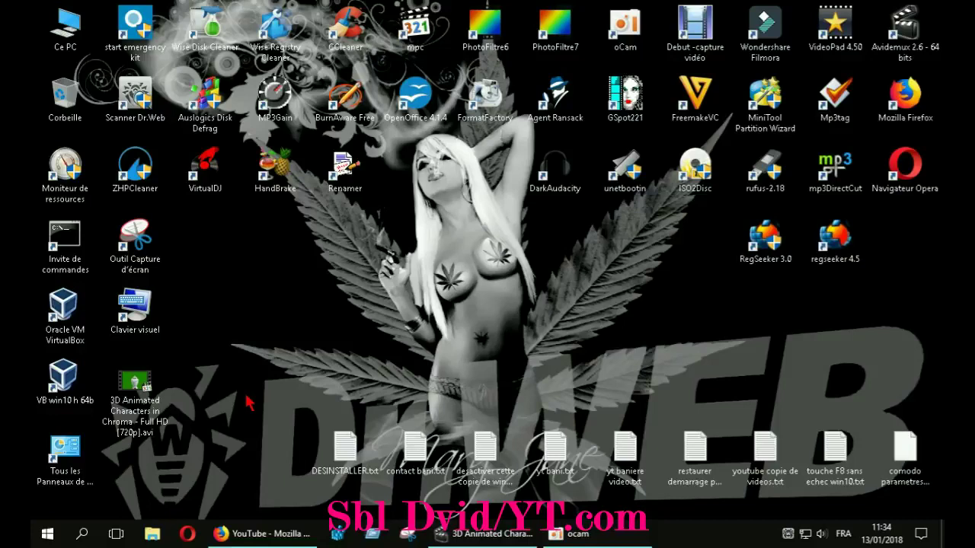
Delete the exported AVI from the desktop, and restore Avidemux to close it
{"action": "right_click", "coordinate": [127, 385]}
{"action": "left_click", "coordinate": [170, 340]}
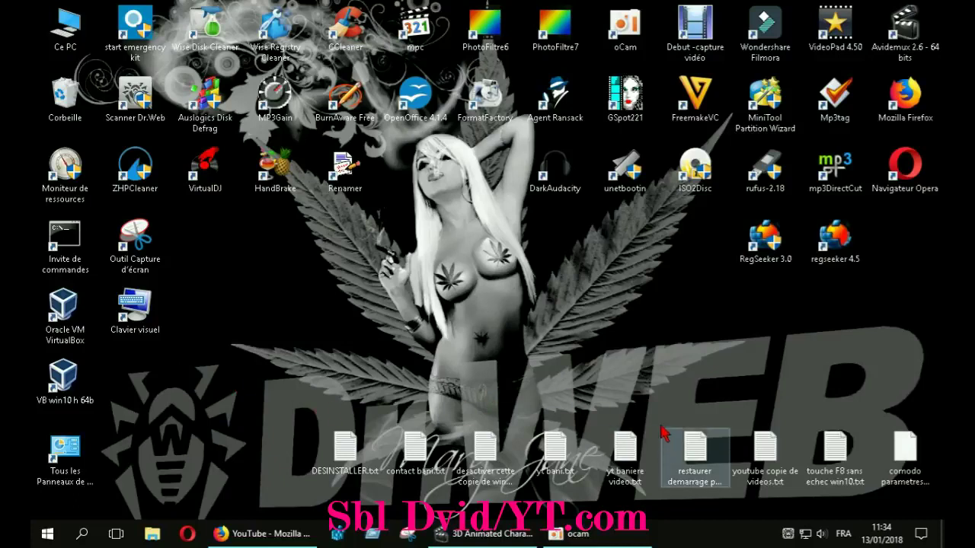
{"action": "mouse_move", "coordinate": [576, 539]}
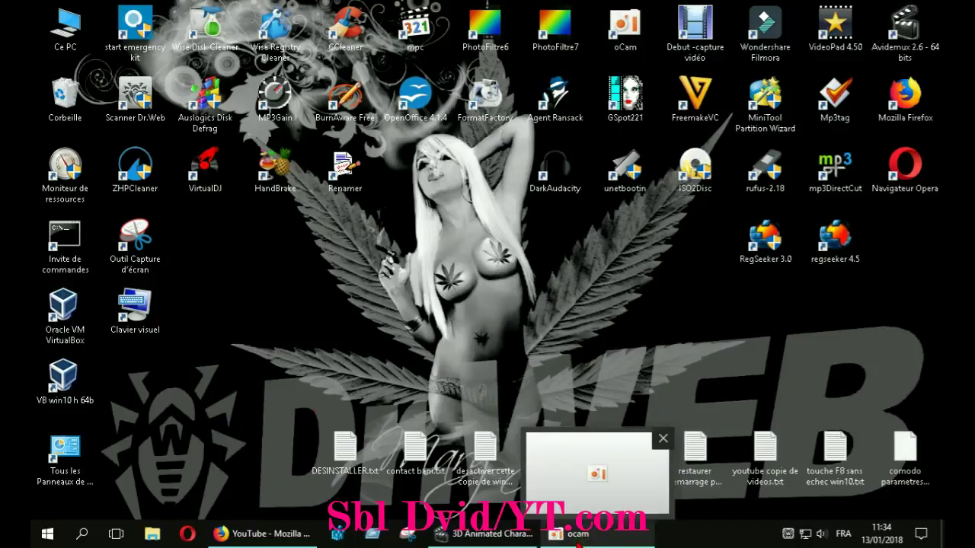
{"action": "mouse_move", "coordinate": [505, 541]}
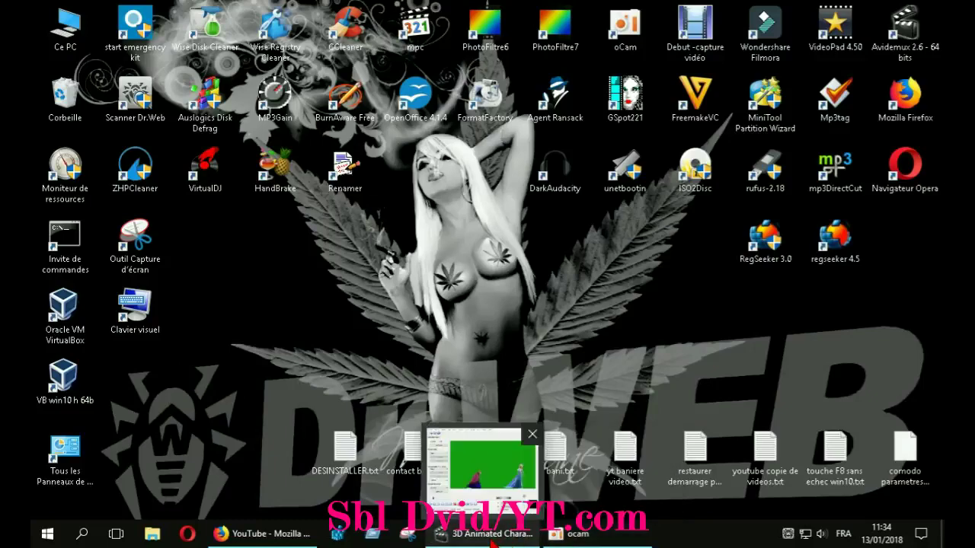
{"action": "left_click", "coordinate": [491, 535]}
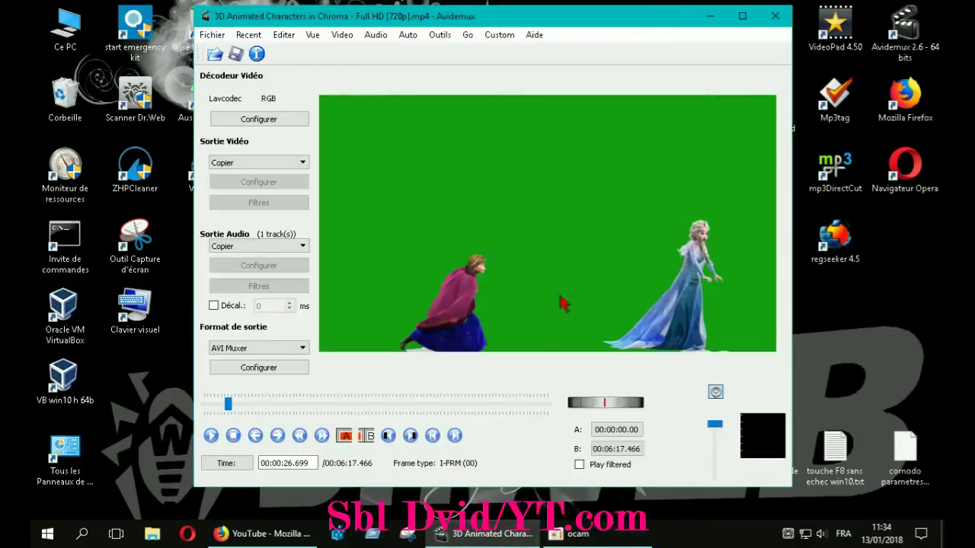
{"action": "left_click", "coordinate": [775, 16]}
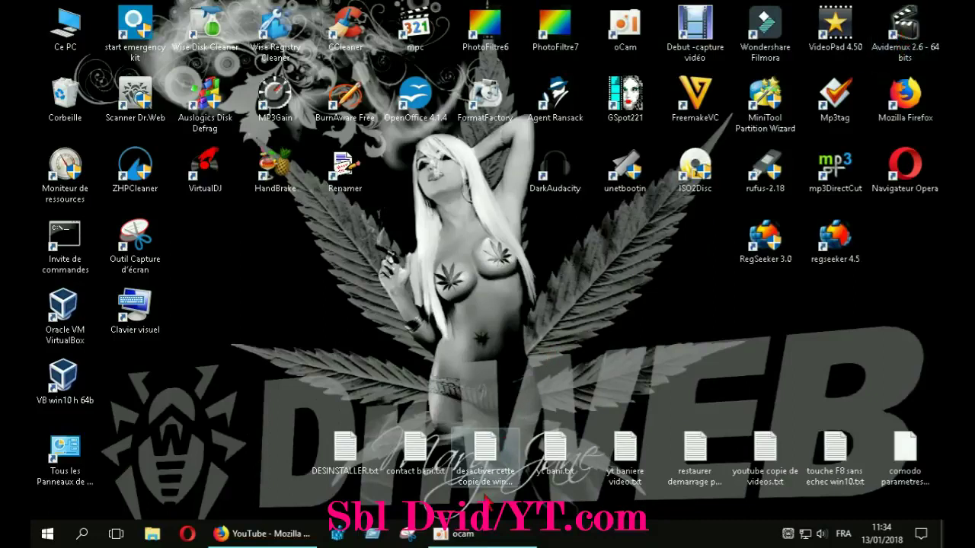
{"action": "mouse_move", "coordinate": [479, 543]}
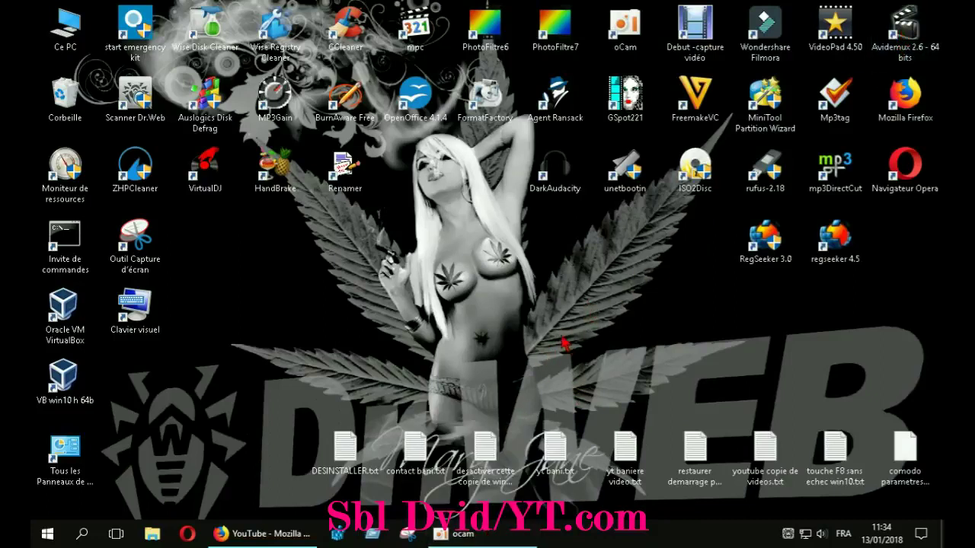